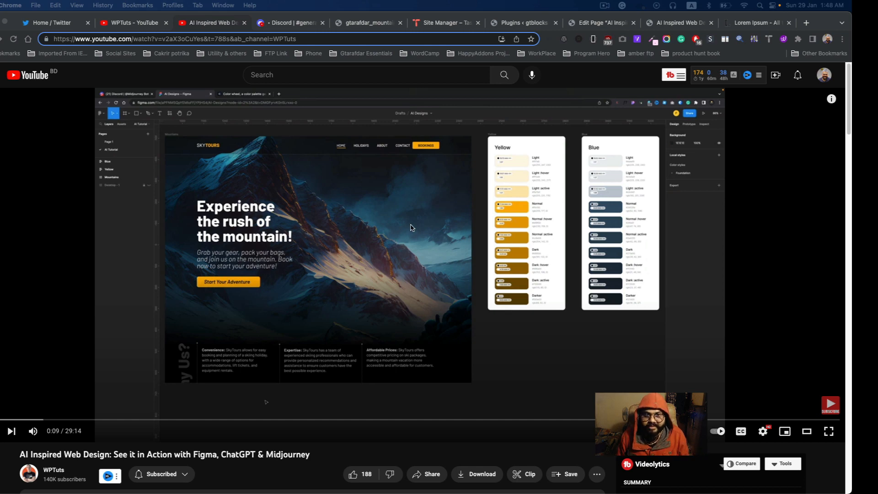
Review the published AI Inspired Web Design page from its header to the three text columns, including in a smaller separate window
{"action": "left_click", "coordinate": [674, 25]}
{"action": "scroll", "coordinate": [518, 169], "scroll_direction": "down", "scroll_amount": 3}
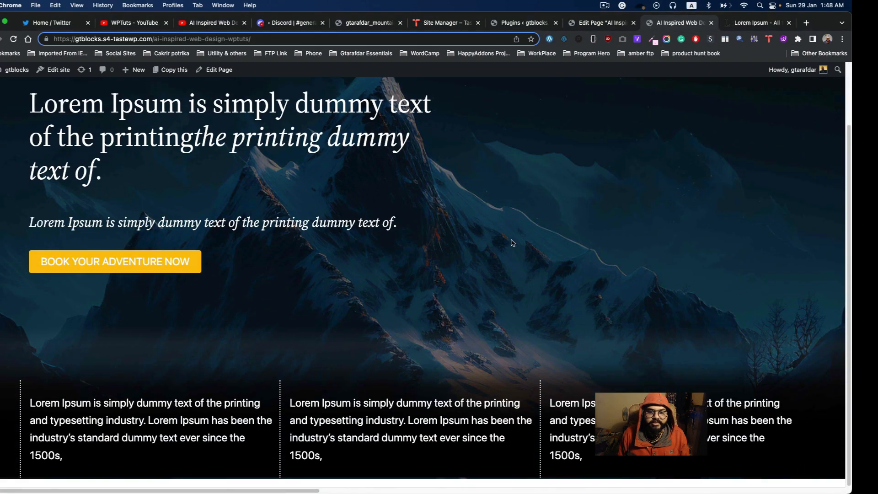
{"action": "scroll", "coordinate": [512, 243], "scroll_direction": "up", "scroll_amount": 3}
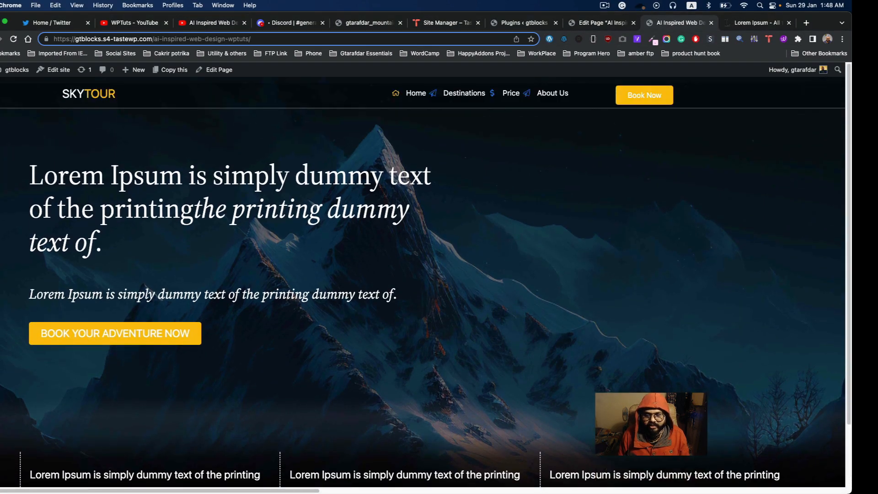
{"action": "left_click_drag", "start_coordinate": [567, 489], "coordinate": [490, 62]}
{"action": "scroll", "coordinate": [427, 196], "scroll_direction": "down", "scroll_amount": 5}
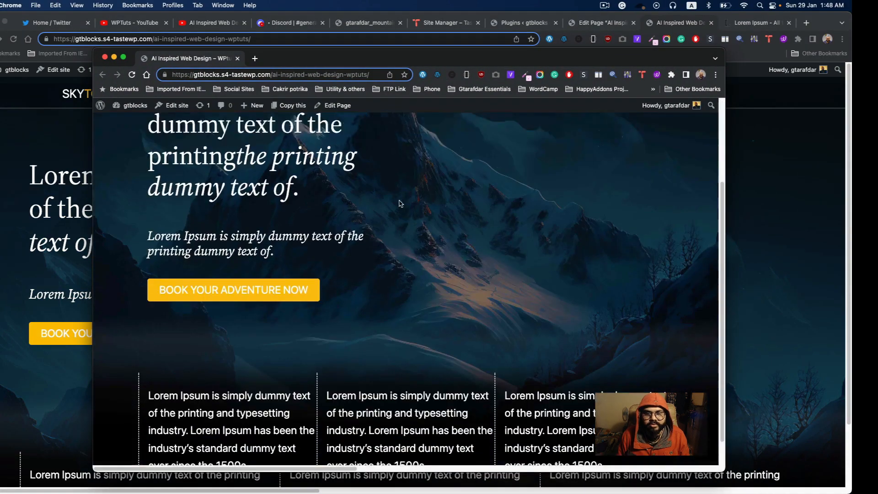
{"action": "scroll", "coordinate": [572, 173], "scroll_direction": "up", "scroll_amount": 5}
{"action": "scroll", "coordinate": [314, 232], "scroll_direction": "down", "scroll_amount": 5}
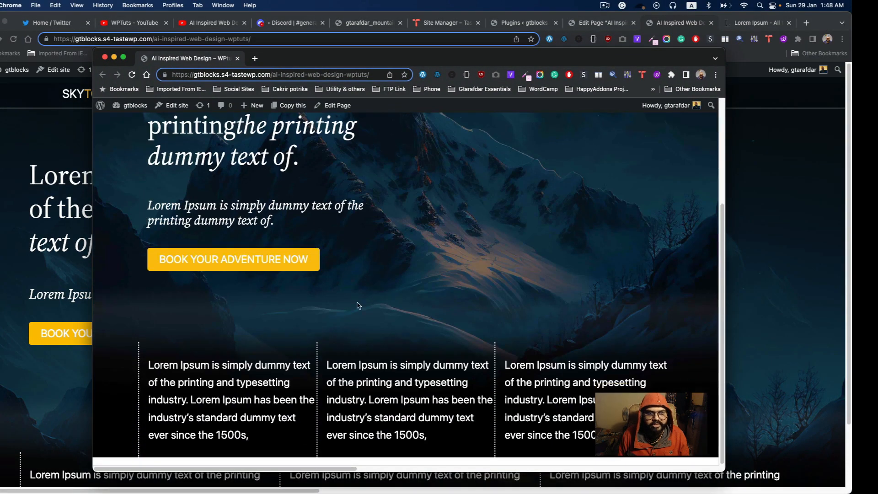
{"action": "scroll", "coordinate": [358, 306], "scroll_direction": "up", "scroll_amount": 5}
{"action": "scroll", "coordinate": [358, 306], "scroll_direction": "down", "scroll_amount": 5}
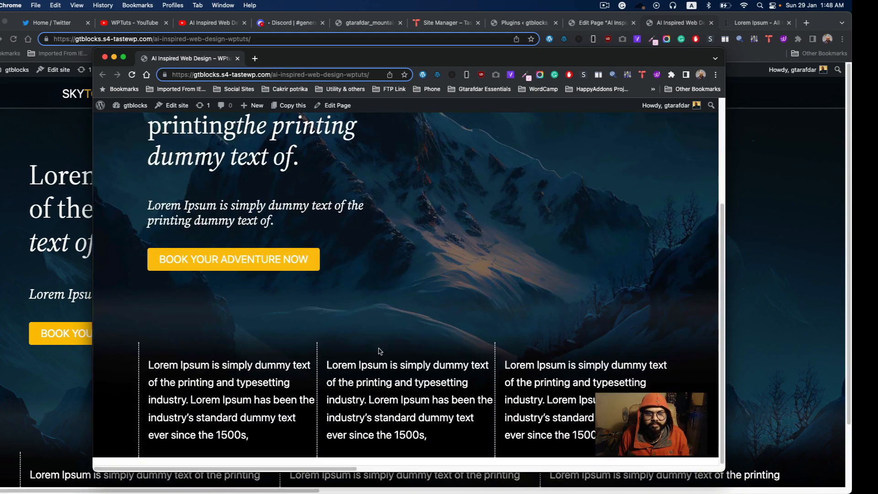
{"action": "scroll", "coordinate": [379, 352], "scroll_direction": "up", "scroll_amount": 5}
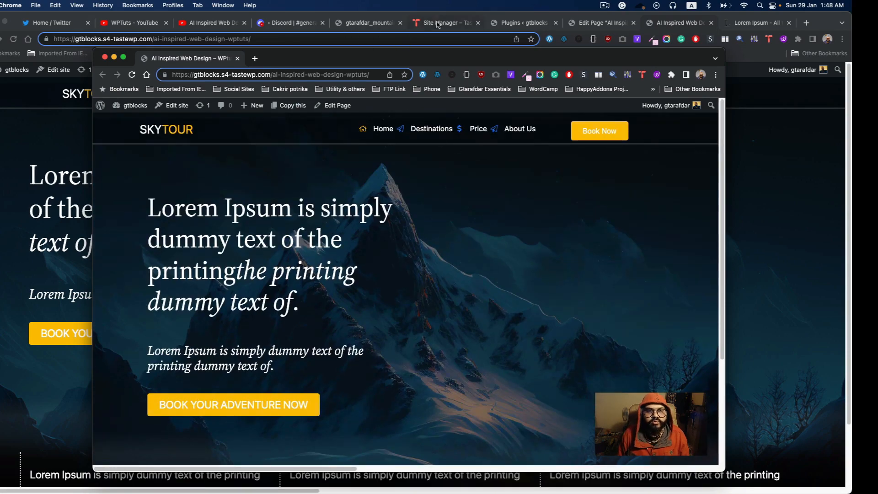
View the original SkyTours design in the YouTube video, then check the active plugins on the WordPress site
{"action": "left_click", "coordinate": [218, 25]}
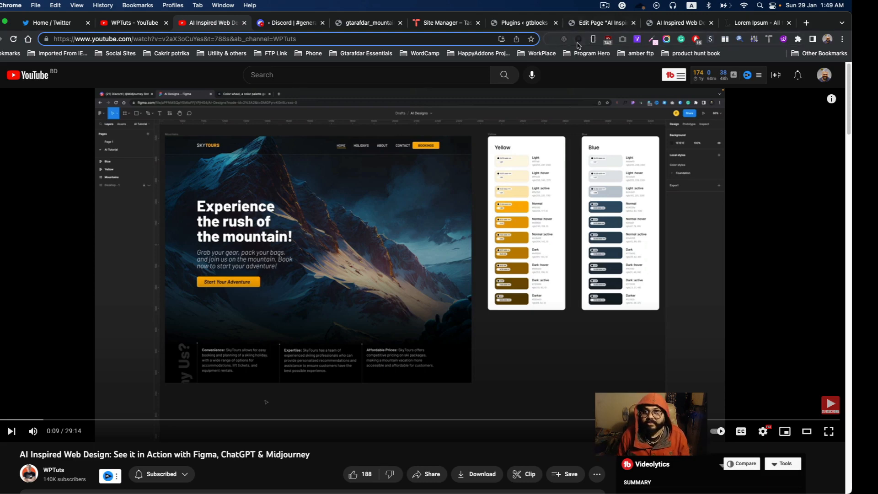
{"action": "left_click", "coordinate": [591, 23]}
{"action": "left_click", "coordinate": [507, 23]}
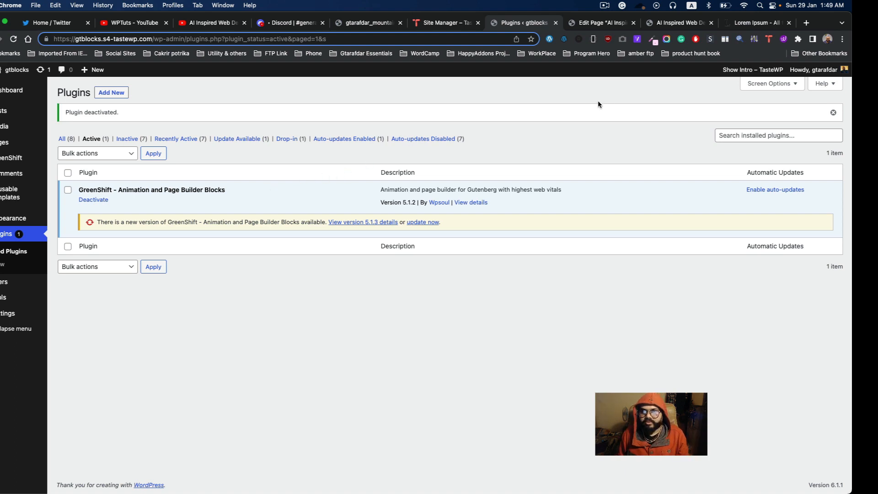
Examine the AI Inspired Web Design page in the block editor, from its header down to the three text columns
{"action": "left_click", "coordinate": [589, 25]}
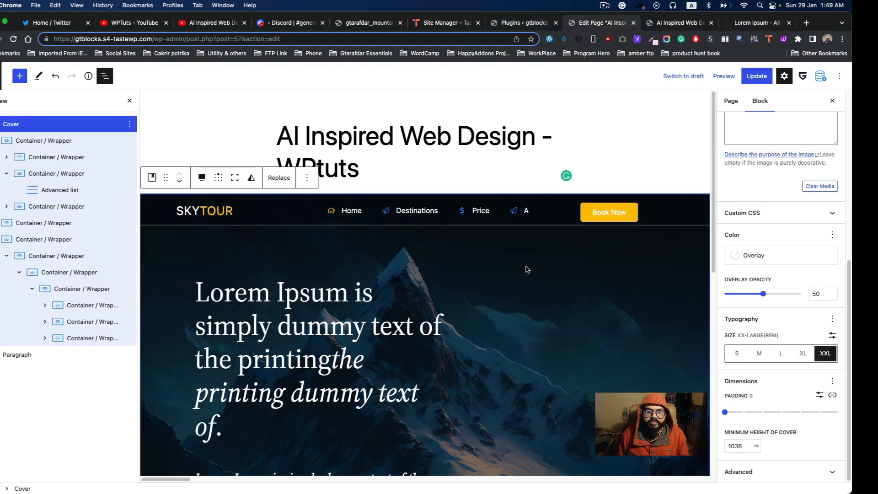
{"action": "scroll", "coordinate": [446, 253], "scroll_direction": "down", "scroll_amount": 2}
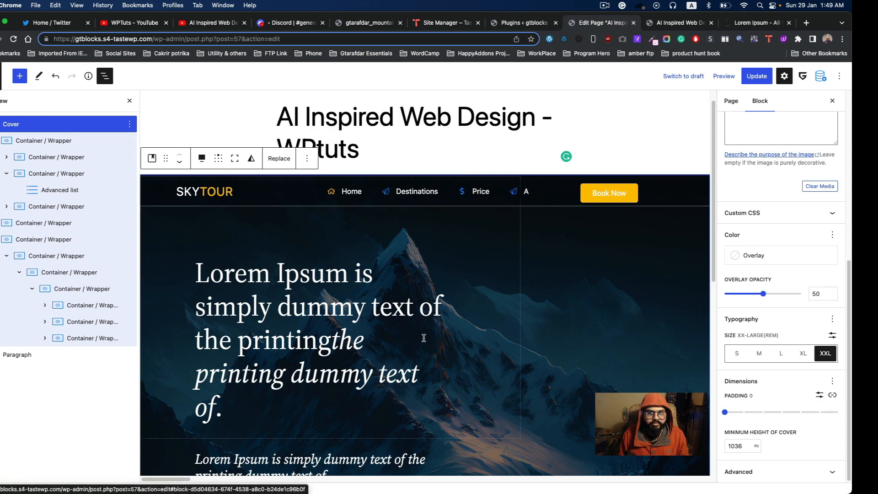
{"action": "scroll", "coordinate": [521, 308], "scroll_direction": "down", "scroll_amount": 5}
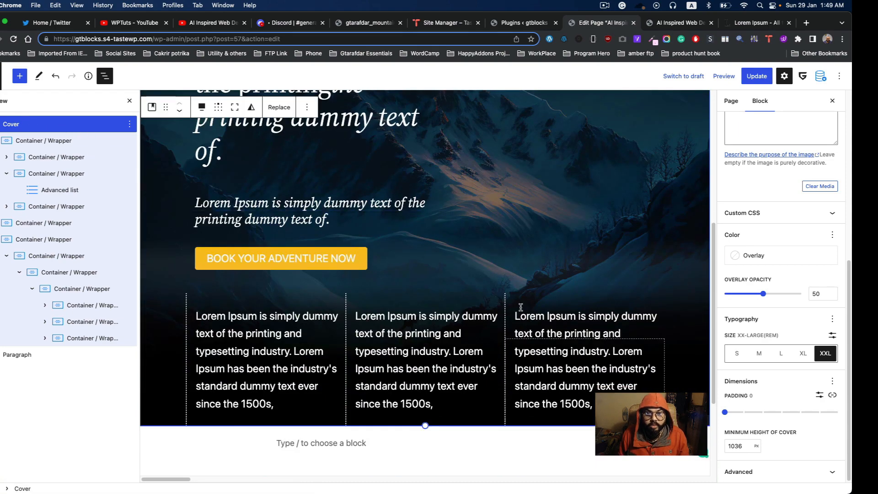
{"action": "scroll", "coordinate": [519, 308], "scroll_direction": "up", "scroll_amount": 4}
{"action": "scroll", "coordinate": [521, 310], "scroll_direction": "up", "scroll_amount": 1}
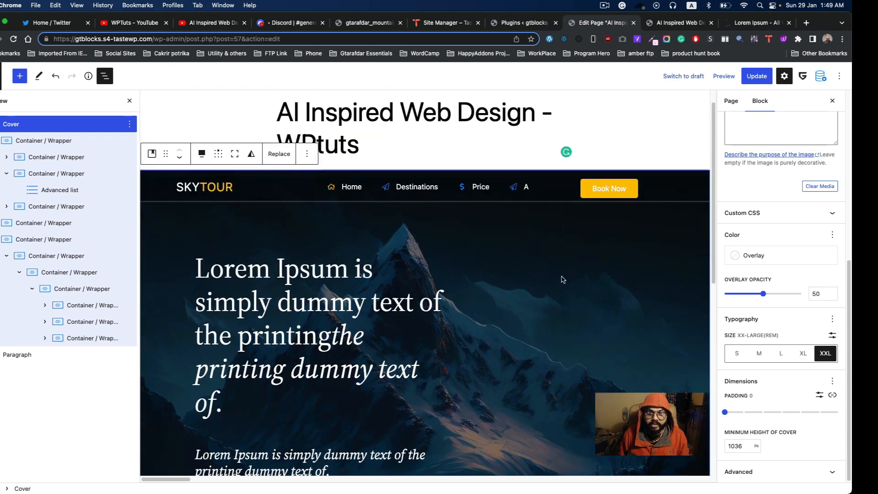
{"action": "scroll", "coordinate": [562, 278], "scroll_direction": "down", "scroll_amount": 4}
{"action": "scroll", "coordinate": [562, 279], "scroll_direction": "up", "scroll_amount": 4}
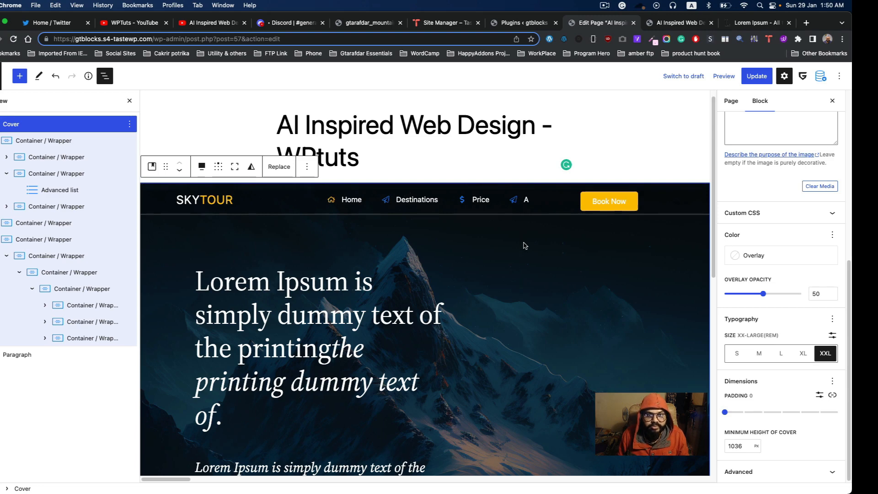
Check which template the page uses in the page settings, then return to the Cover block's settings
{"action": "scroll", "coordinate": [758, 206], "scroll_direction": "up", "scroll_amount": 10}
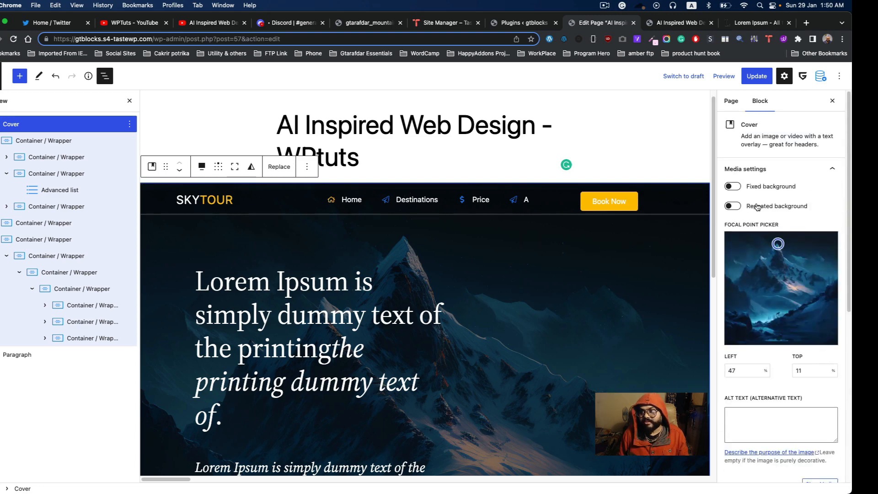
{"action": "left_click", "coordinate": [731, 102]}
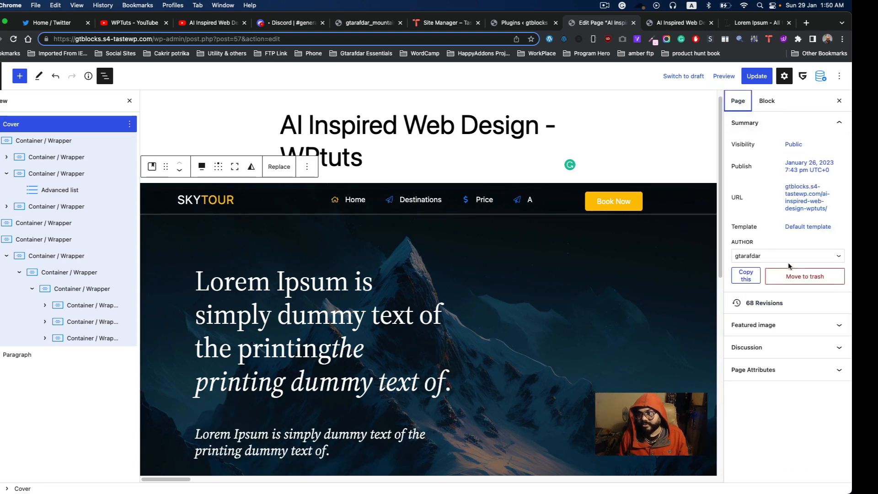
{"action": "left_click", "coordinate": [805, 228]}
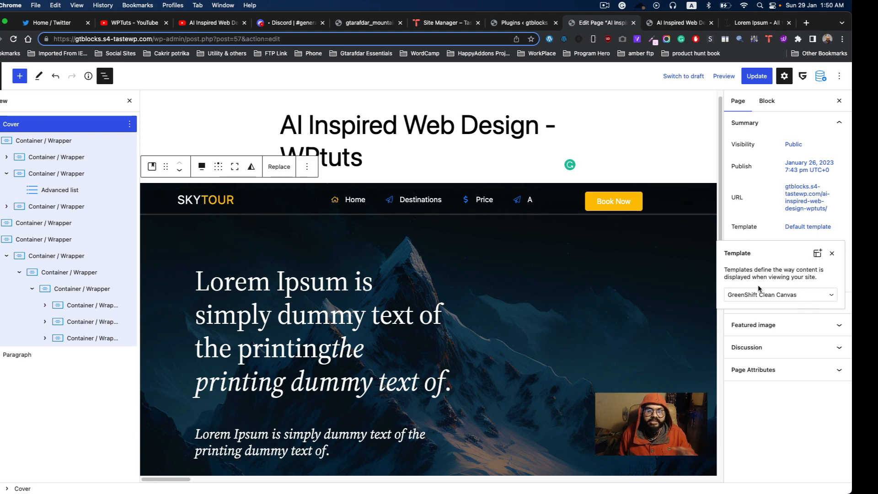
{"action": "left_click", "coordinate": [696, 131]}
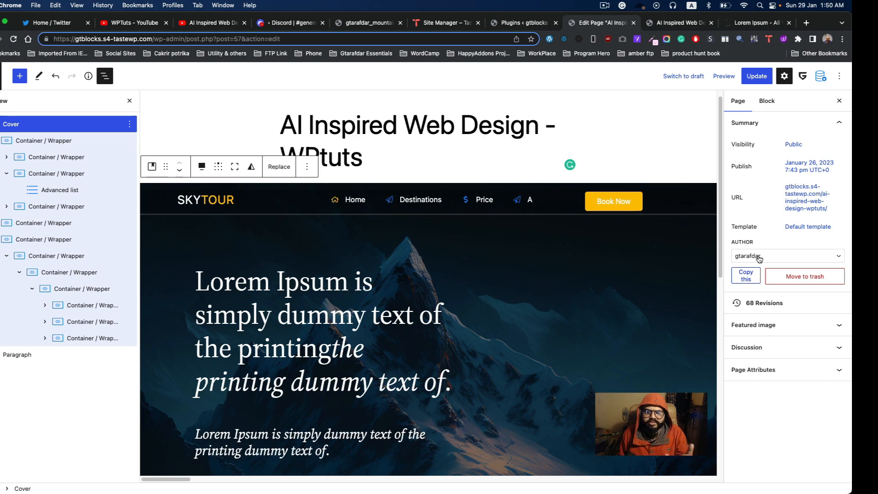
{"action": "left_click", "coordinate": [823, 257]}
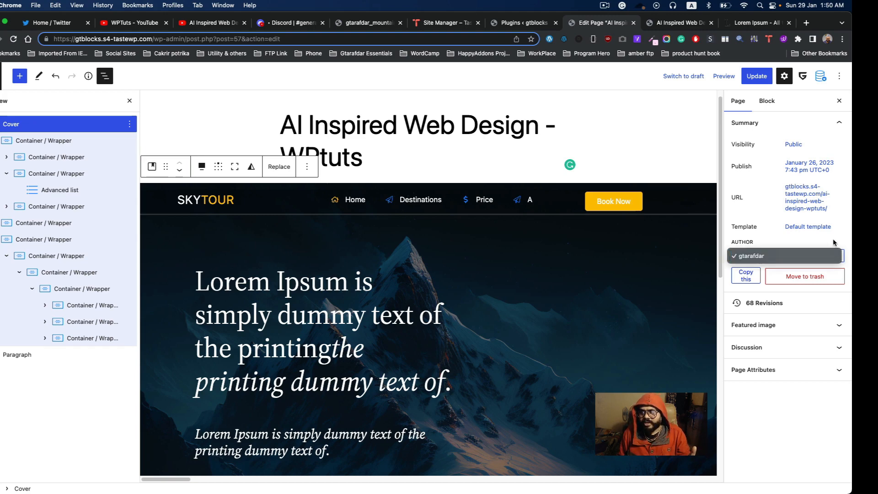
{"action": "left_click", "coordinate": [826, 231]}
{"action": "left_click", "coordinate": [815, 226]}
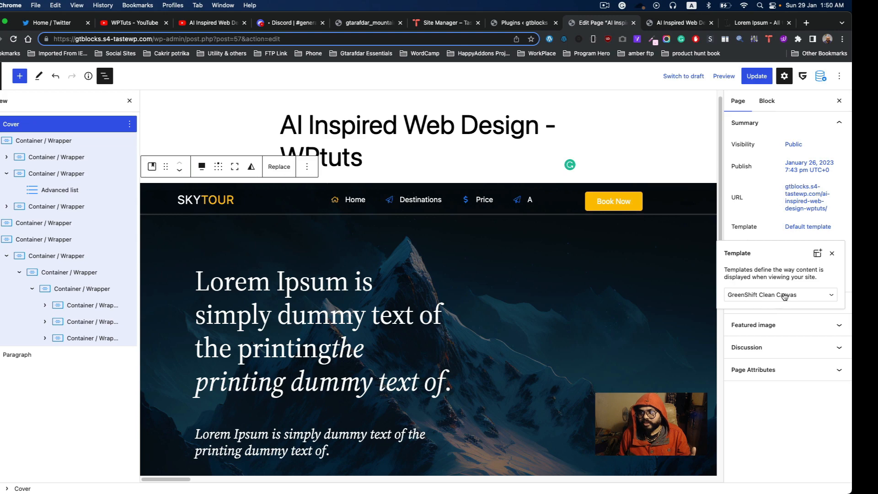
{"action": "left_click", "coordinate": [698, 162]}
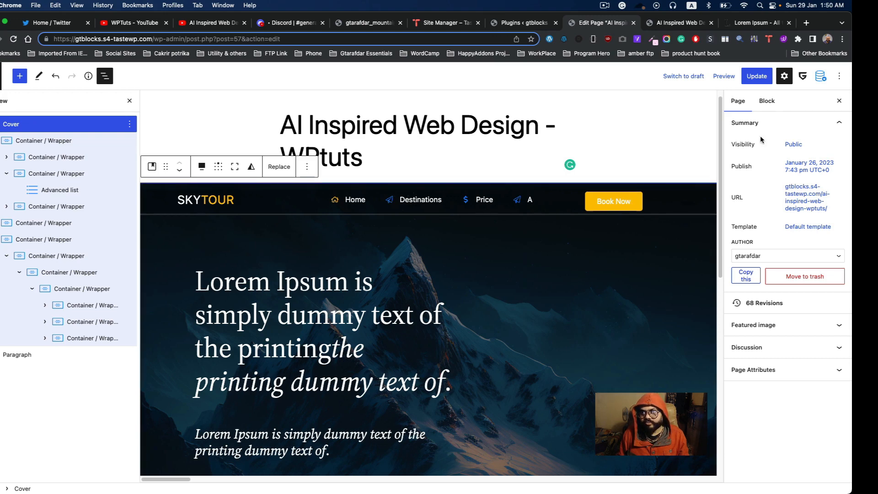
{"action": "left_click", "coordinate": [767, 101]}
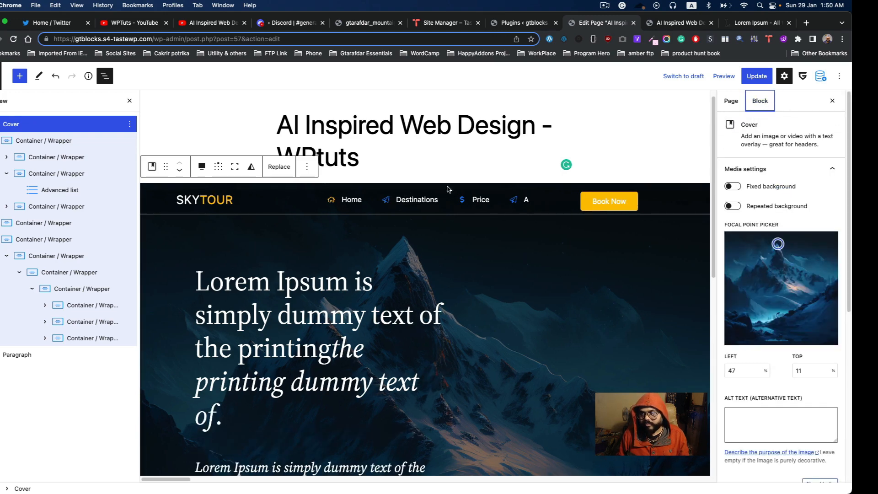
Review the Midjourney mountain images and their prompts in the Discord general channel, comparing them with the YouTube reference design
{"action": "left_click", "coordinate": [280, 22]}
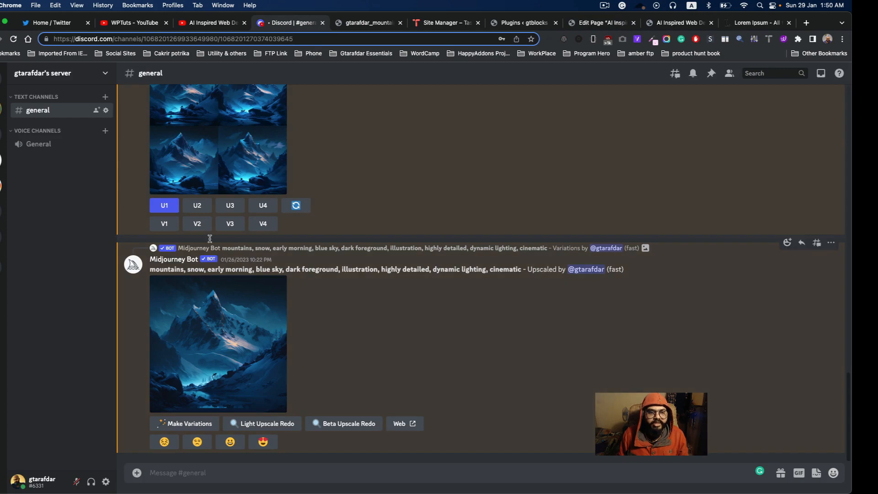
{"action": "scroll", "coordinate": [217, 314], "scroll_direction": "up", "scroll_amount": 5}
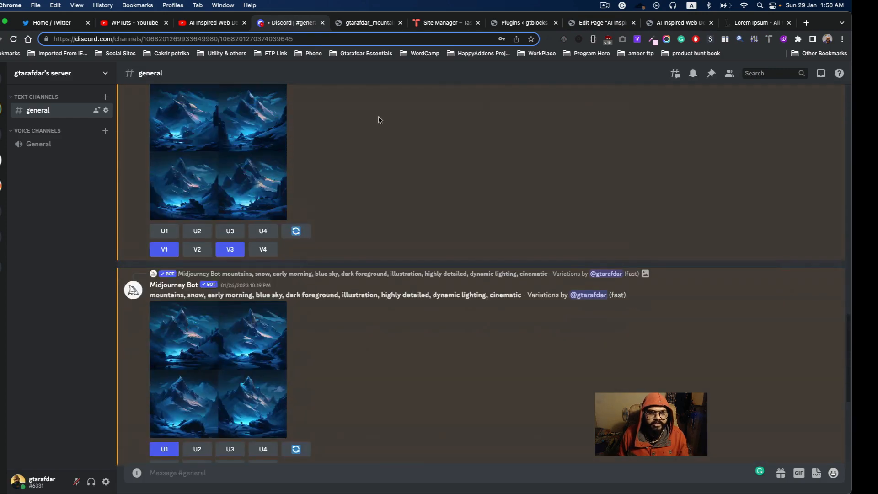
{"action": "left_click", "coordinate": [211, 25]}
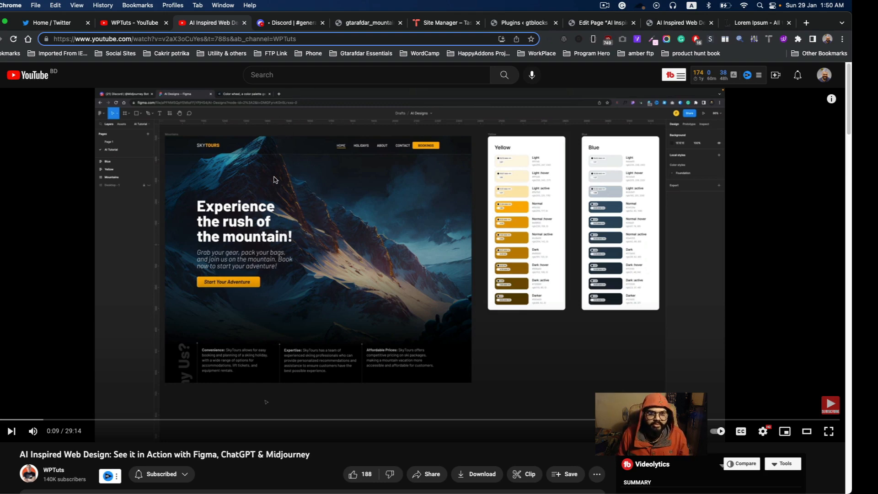
{"action": "left_click", "coordinate": [286, 23]}
{"action": "scroll", "coordinate": [244, 207], "scroll_direction": "up", "scroll_amount": 2}
{"action": "scroll", "coordinate": [243, 208], "scroll_direction": "up", "scroll_amount": 10}
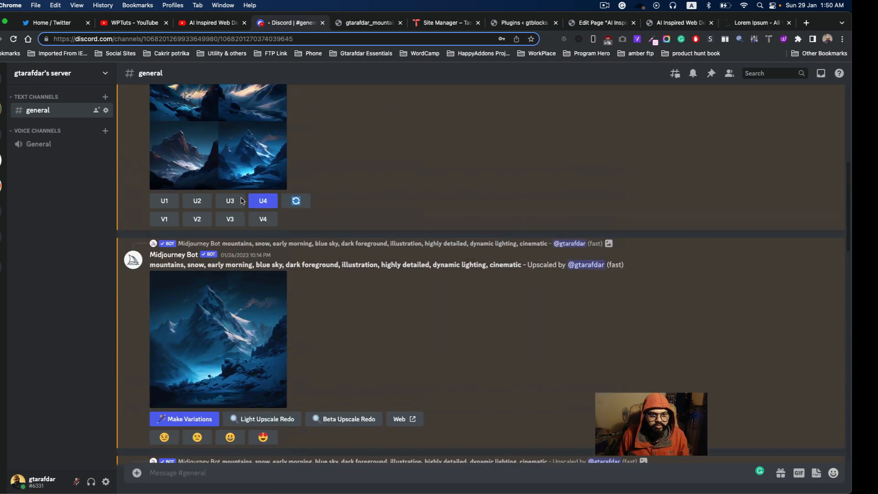
{"action": "scroll", "coordinate": [274, 210], "scroll_direction": "down", "scroll_amount": 5}
{"action": "scroll", "coordinate": [274, 214], "scroll_direction": "up", "scroll_amount": 3}
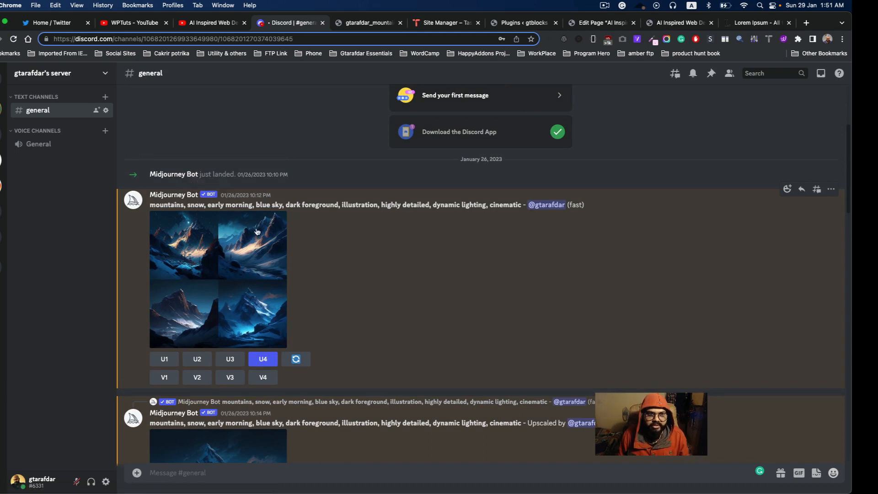
{"action": "scroll", "coordinate": [347, 267], "scroll_direction": "down", "scroll_amount": 10}
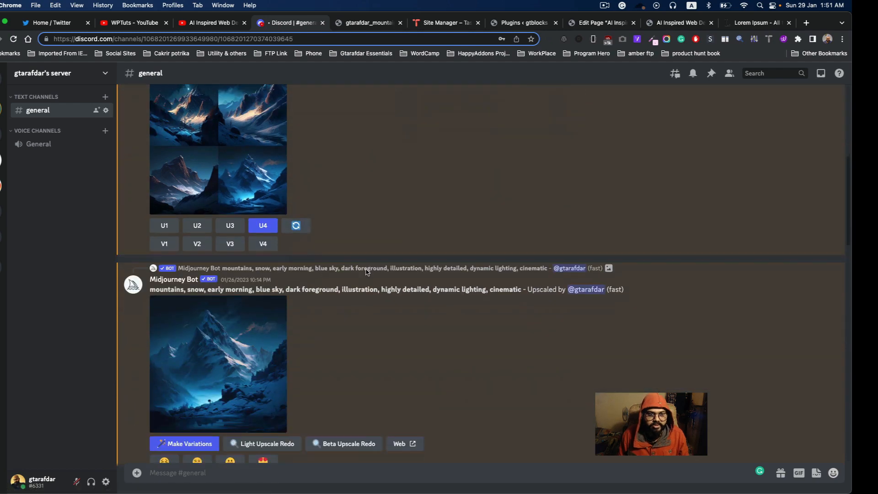
{"action": "scroll", "coordinate": [269, 316], "scroll_direction": "down", "scroll_amount": 7}
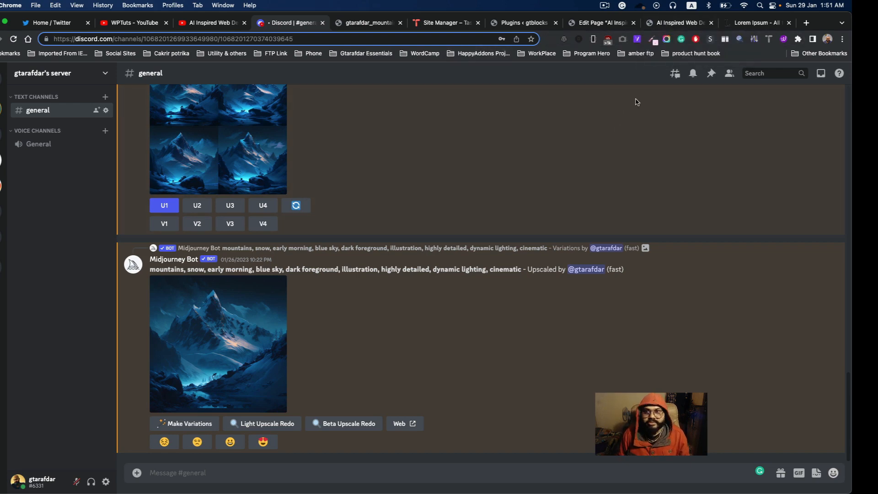
Return to the page editor and inspect the header's Container / Wrapper block with its layout settings, then the block inside it
{"action": "left_click", "coordinate": [616, 24]}
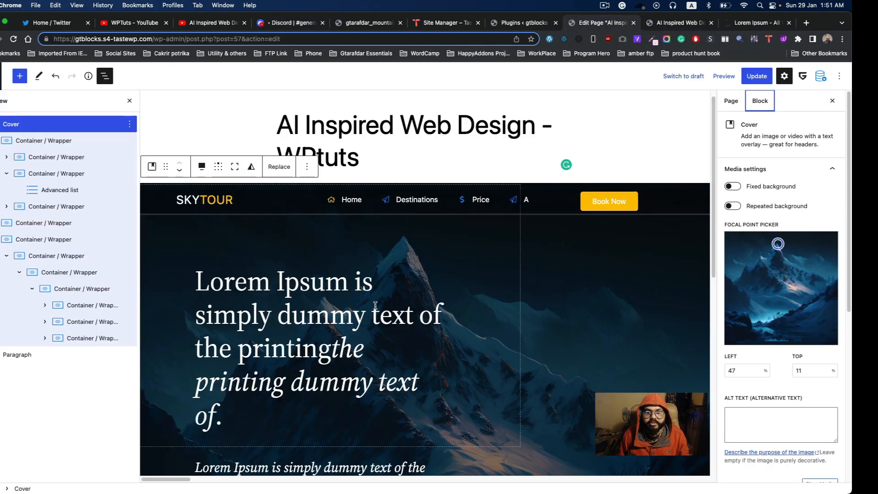
{"action": "scroll", "coordinate": [553, 303], "scroll_direction": "down", "scroll_amount": 3}
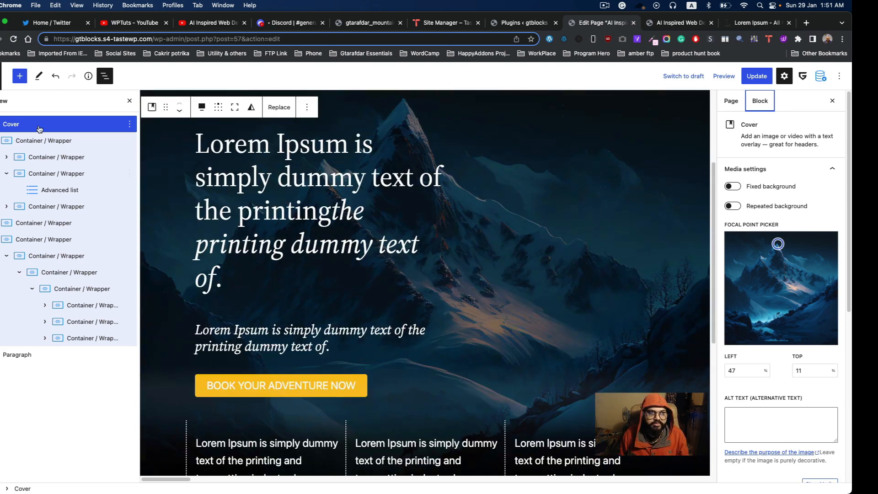
{"action": "left_click", "coordinate": [43, 142]}
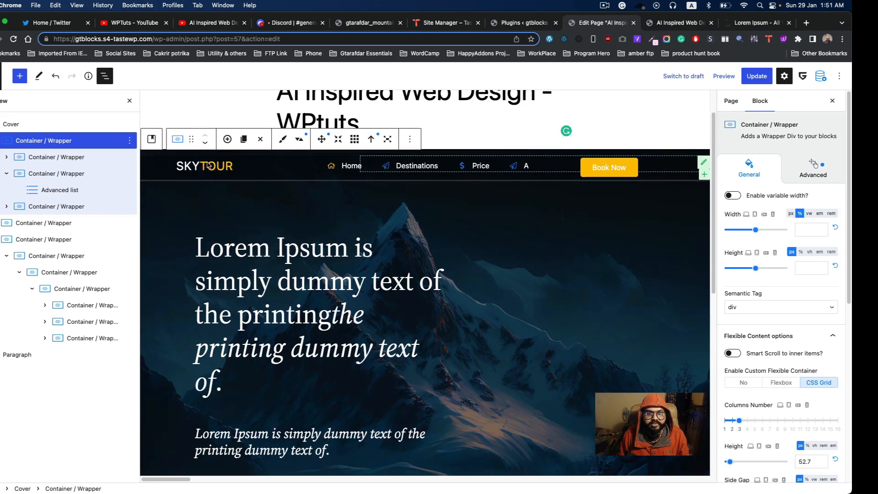
{"action": "left_click", "coordinate": [209, 166]}
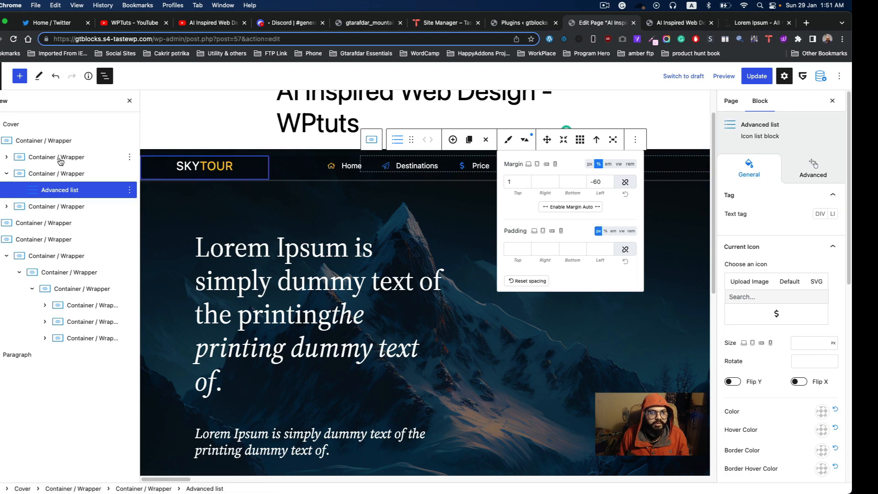
{"action": "left_click", "coordinate": [46, 159]}
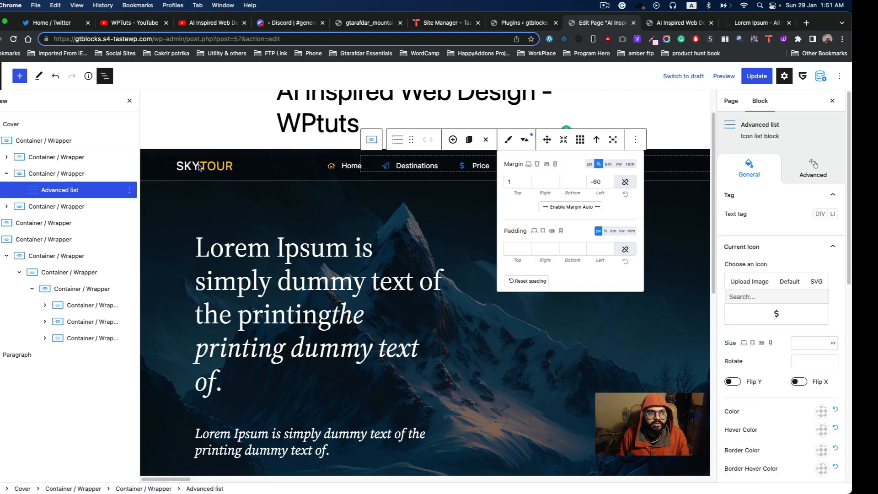
Select the header's SKYTOUR Advanced Heading, show its extra text formatting options such as Highlight, and compare the logo with the YouTube reference design
{"action": "left_click", "coordinate": [6, 157]}
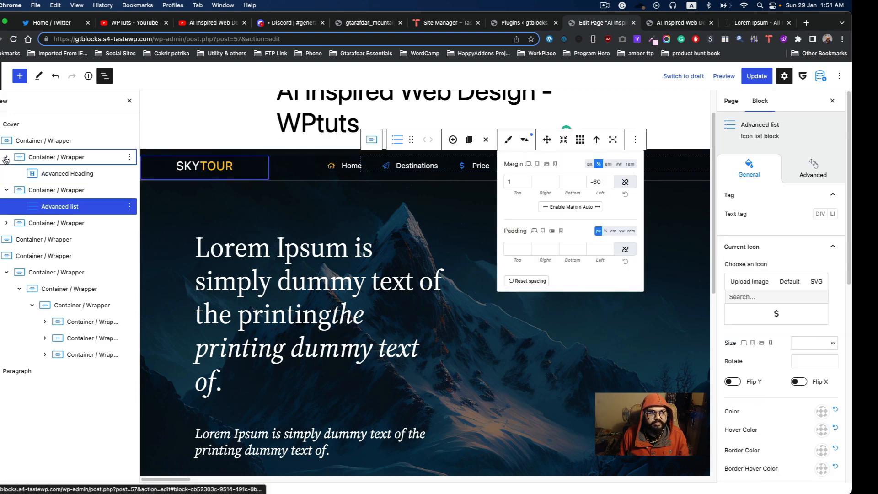
{"action": "left_click", "coordinate": [58, 174]}
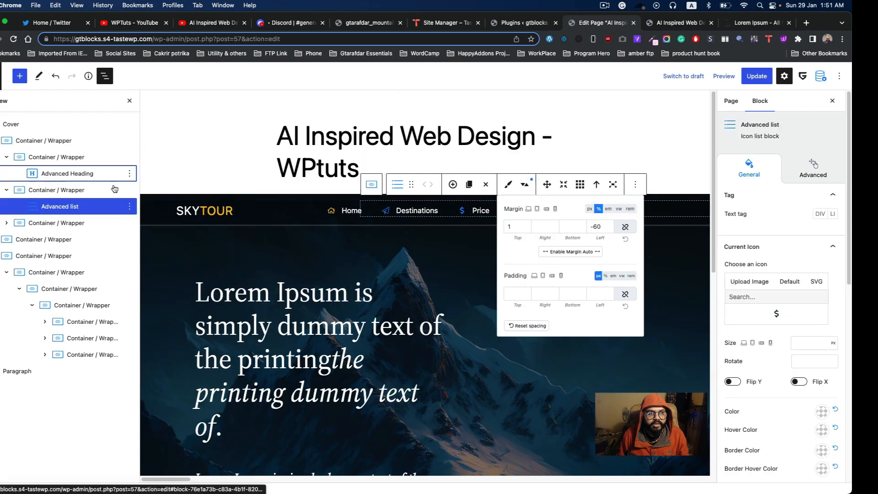
{"action": "left_click", "coordinate": [206, 212]}
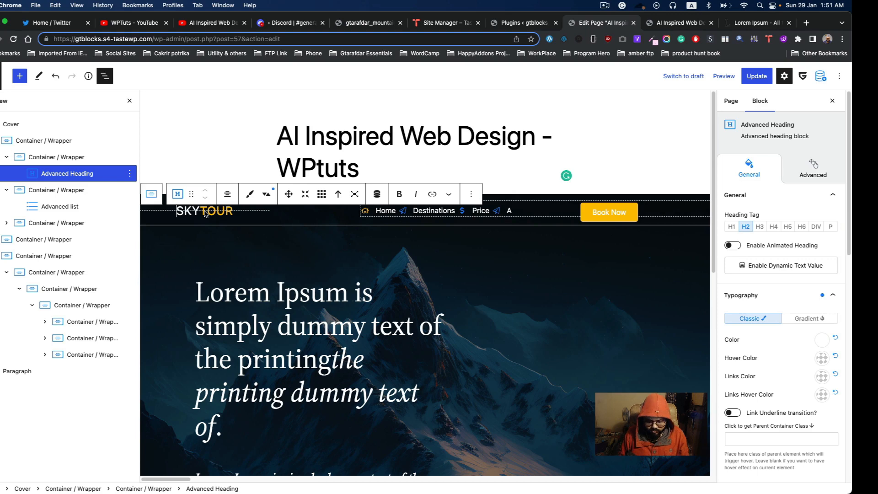
{"action": "key", "text": "Left"}
{"action": "key", "text": "Left"}
{"action": "key", "text": "Left"}
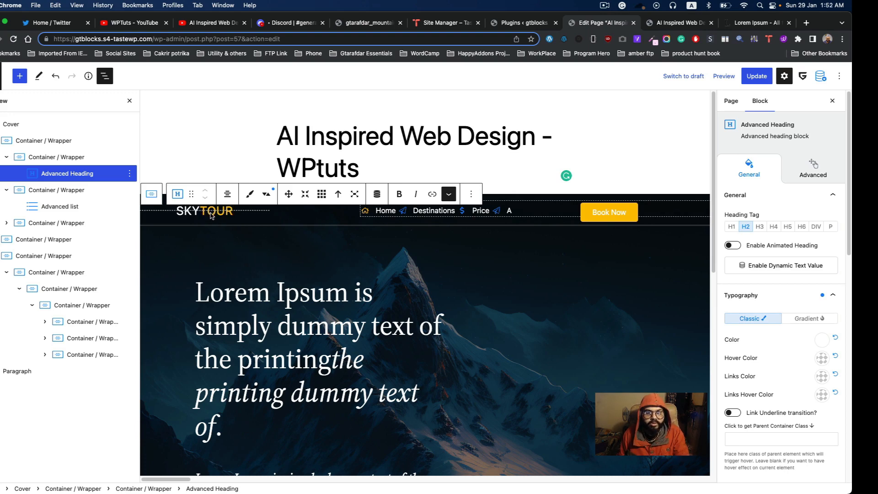
{"action": "left_click", "coordinate": [449, 194]}
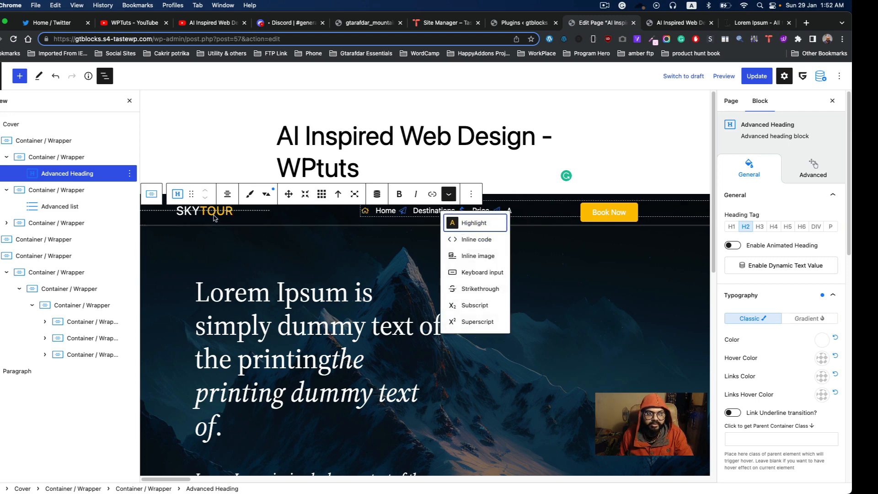
{"action": "left_click", "coordinate": [210, 24]}
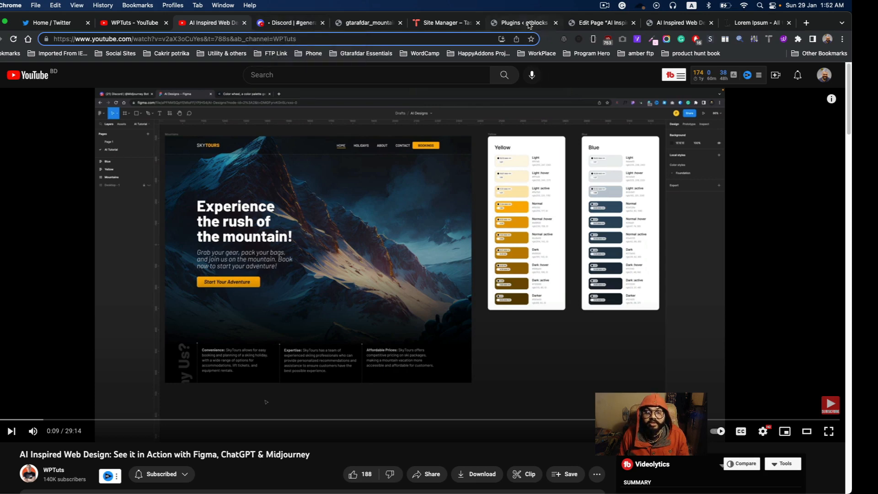
{"action": "left_click", "coordinate": [574, 24]}
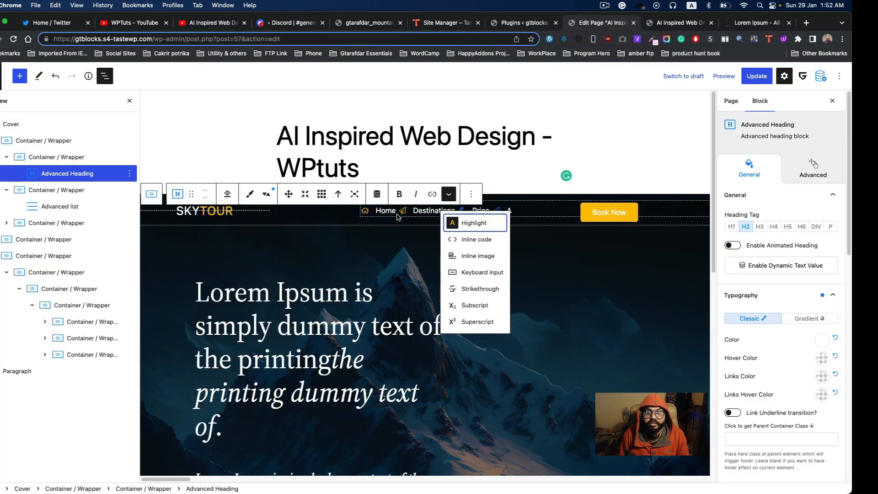
Inspect the settings of the navigation menu's Advanced list block, then select the container holding the Book Now button
{"action": "left_click", "coordinate": [423, 219]}
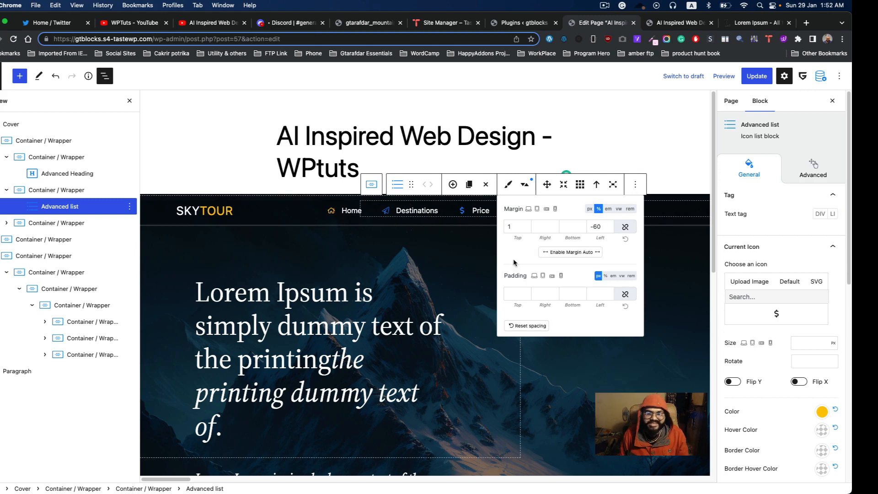
{"action": "scroll", "coordinate": [773, 293], "scroll_direction": "down", "scroll_amount": 5}
{"action": "scroll", "coordinate": [773, 301], "scroll_direction": "down", "scroll_amount": 4}
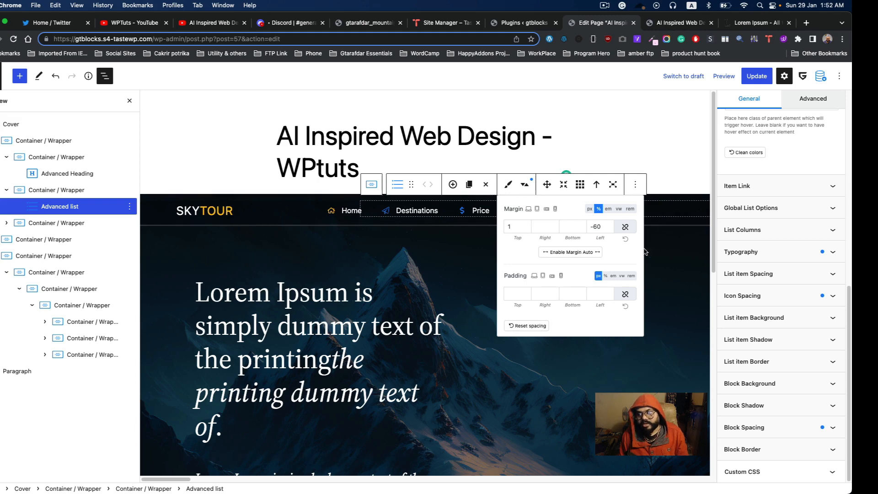
{"action": "left_click", "coordinate": [64, 224]}
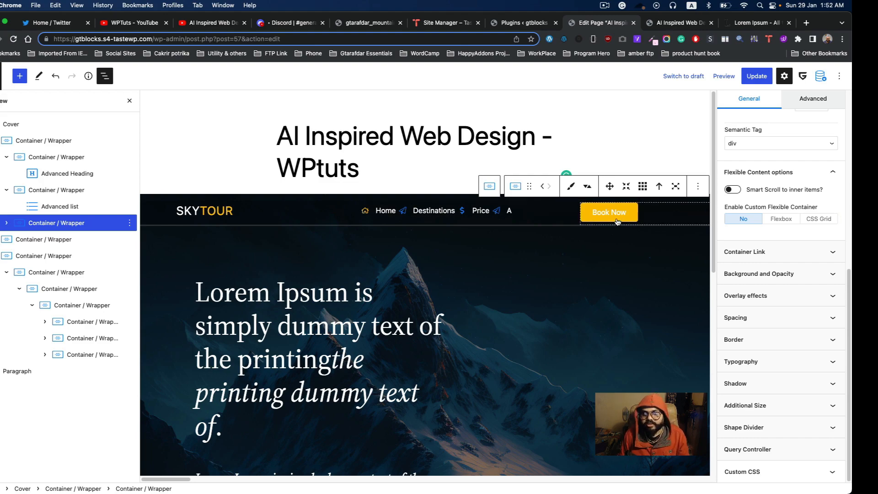
Examine the hero section's container and its large heading paragraph, then view the area down to the three text columns
{"action": "scroll", "coordinate": [382, 306], "scroll_direction": "down", "scroll_amount": 5}
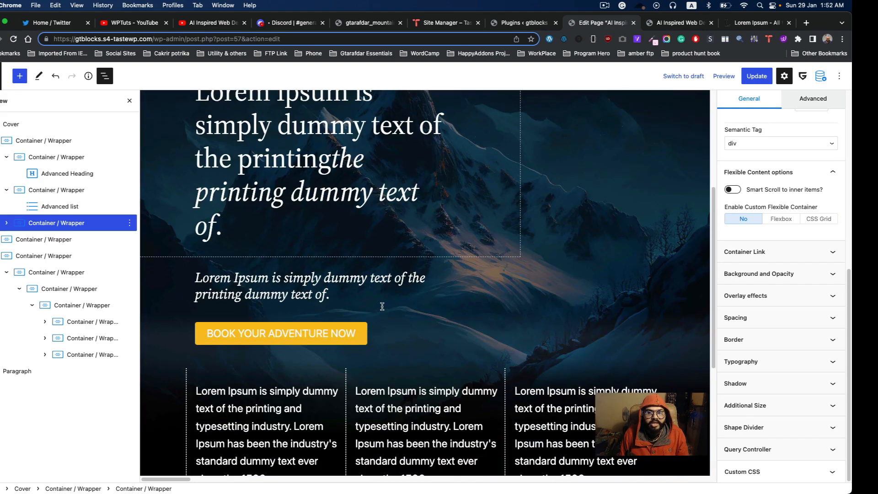
{"action": "scroll", "coordinate": [382, 306], "scroll_direction": "up", "scroll_amount": 2}
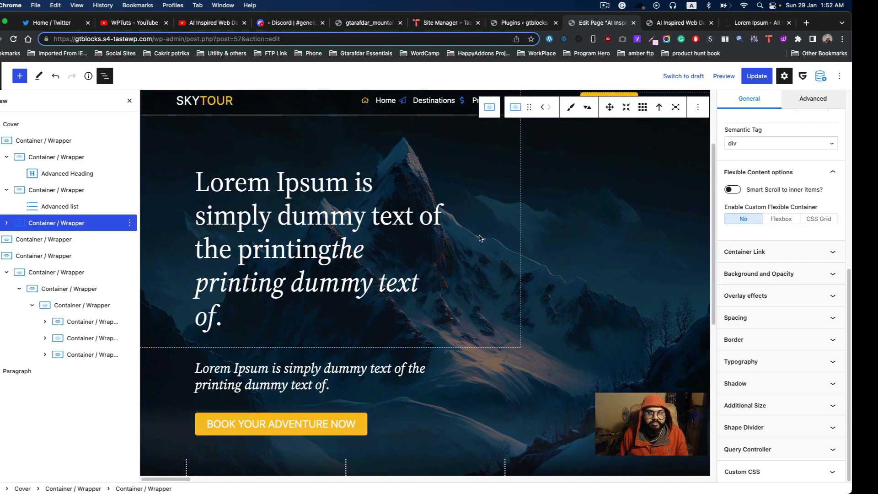
{"action": "left_click", "coordinate": [59, 239]}
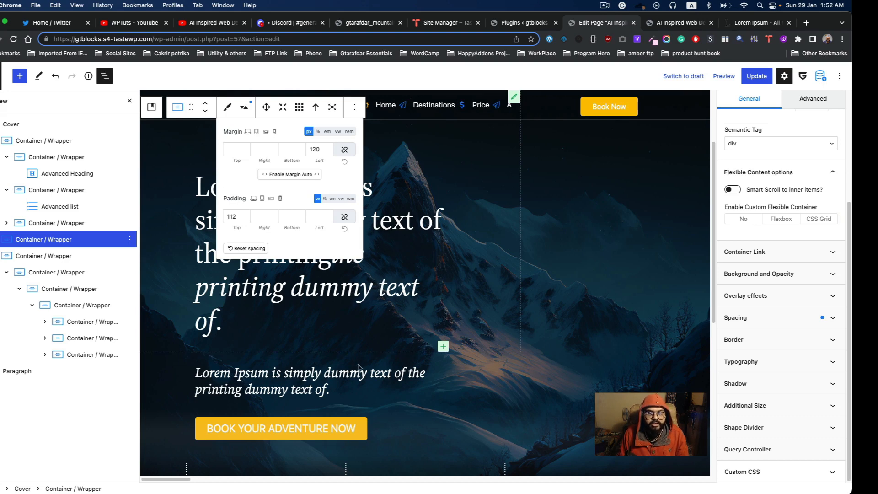
{"action": "left_click", "coordinate": [344, 381]}
{"action": "left_click", "coordinate": [416, 285]}
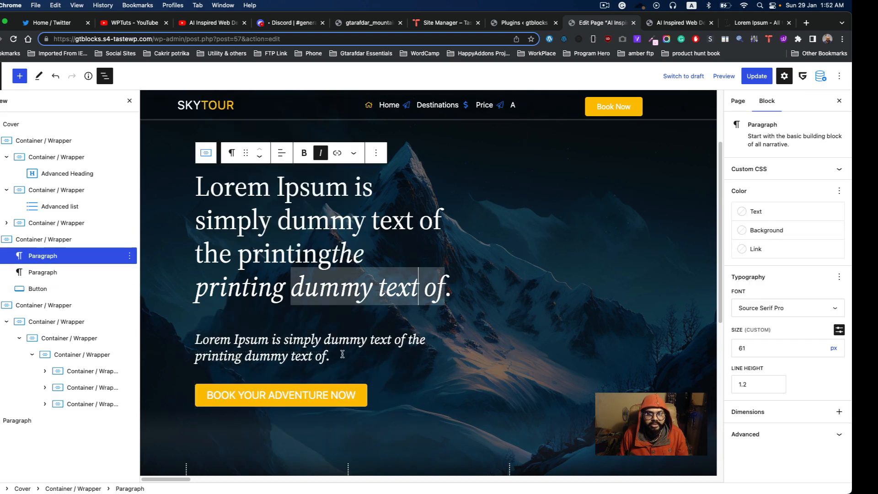
{"action": "scroll", "coordinate": [316, 359], "scroll_direction": "down", "scroll_amount": 3}
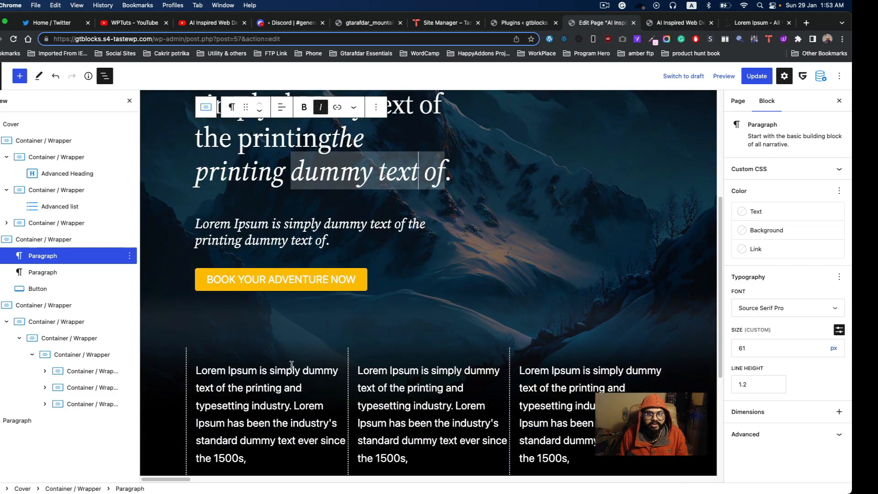
{"action": "scroll", "coordinate": [290, 364], "scroll_direction": "down", "scroll_amount": 5}
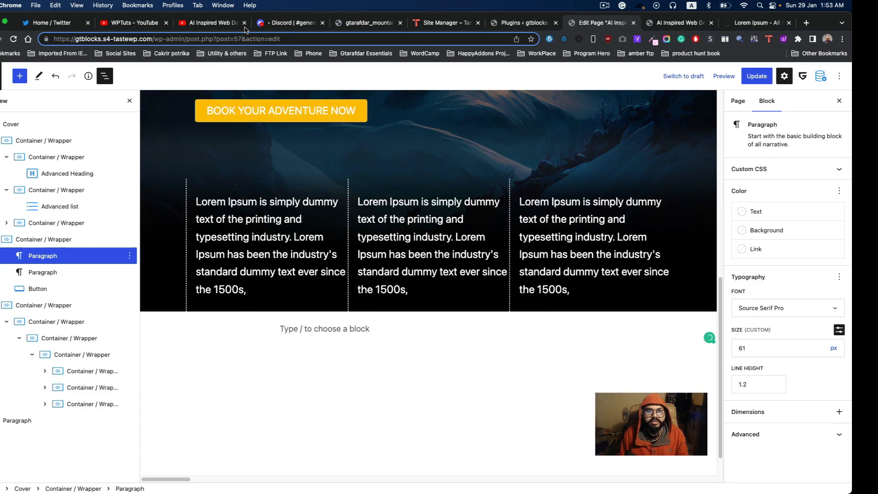
Revisit the reference design in the YouTube video and skip to 23:27, where the vertical line is styled in Figma
{"action": "left_click", "coordinate": [214, 22]}
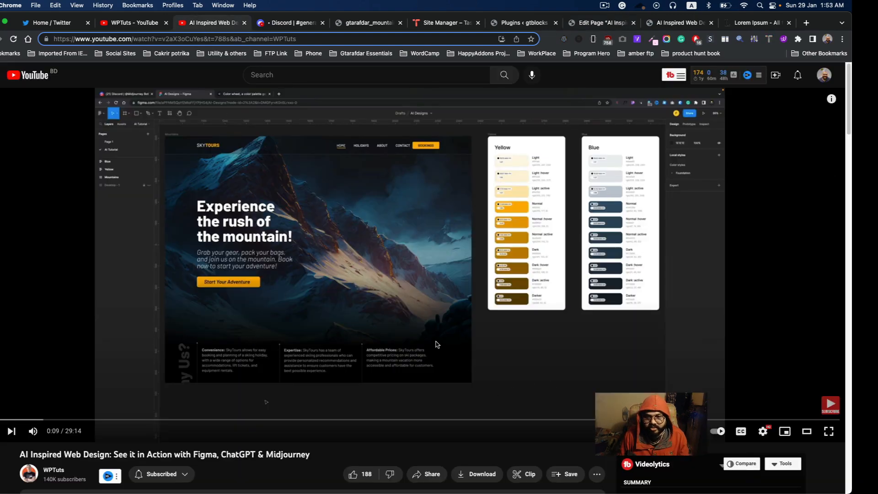
{"action": "scroll", "coordinate": [436, 344], "scroll_direction": "down", "scroll_amount": 15}
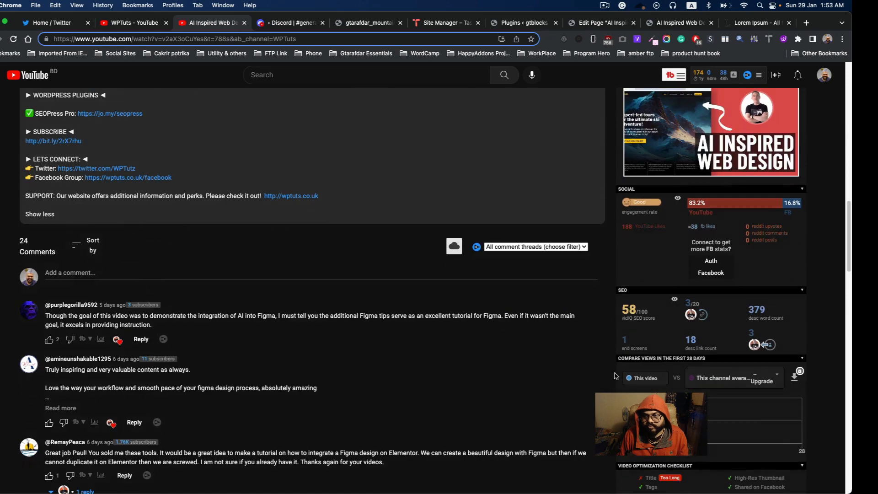
{"action": "scroll", "coordinate": [615, 376], "scroll_direction": "up", "scroll_amount": 15}
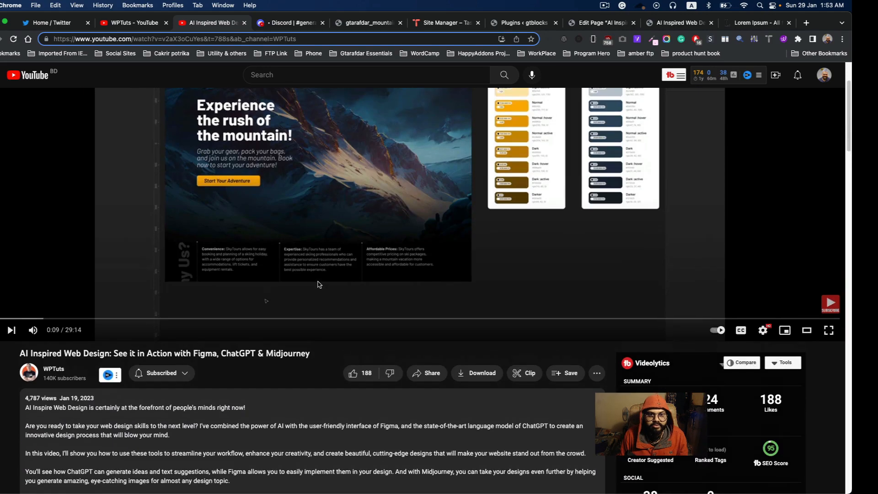
{"action": "scroll", "coordinate": [318, 284], "scroll_direction": "up", "scroll_amount": 2}
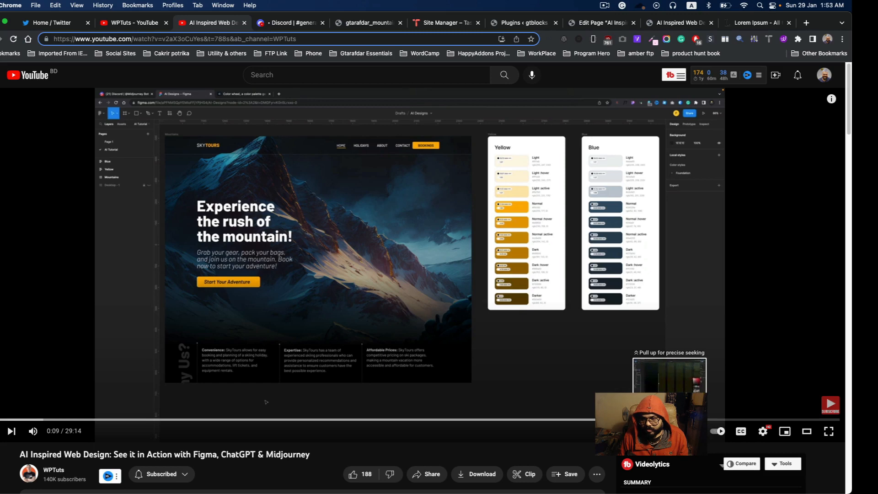
{"action": "left_click", "coordinate": [669, 418]}
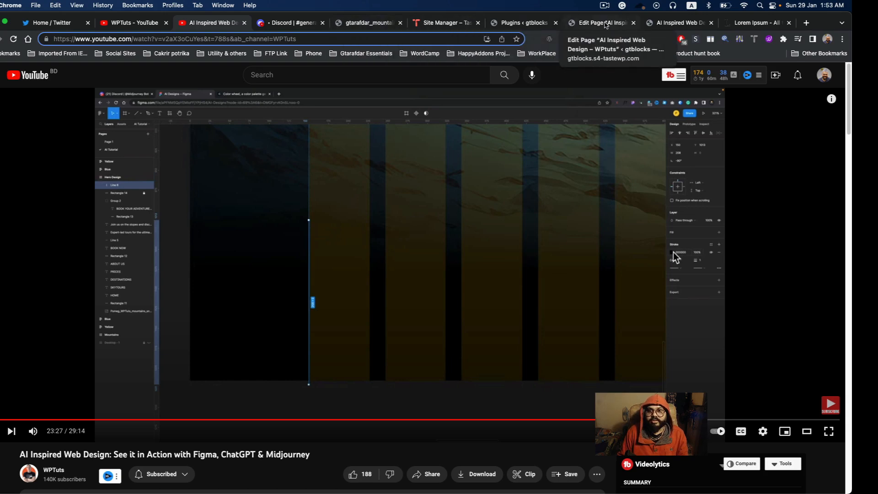
Return to the page editor and examine the Border settings of the container around the first text column
{"action": "left_click", "coordinate": [604, 22]}
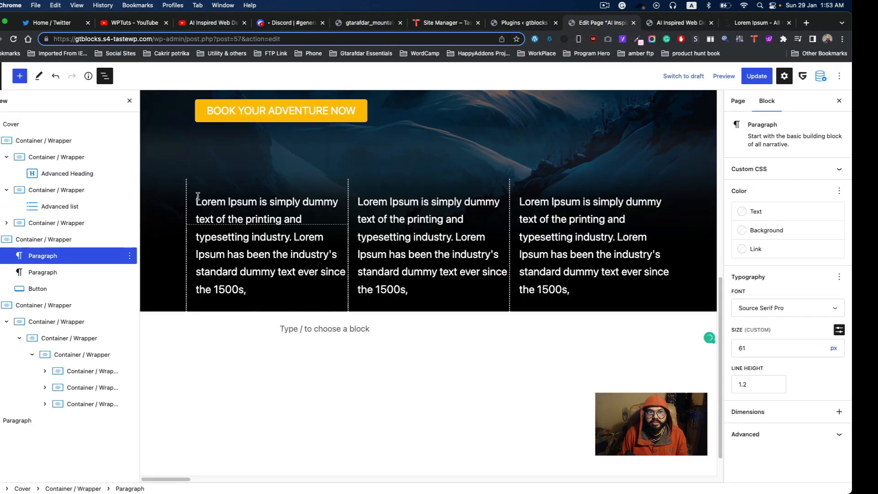
{"action": "left_click", "coordinate": [221, 252]}
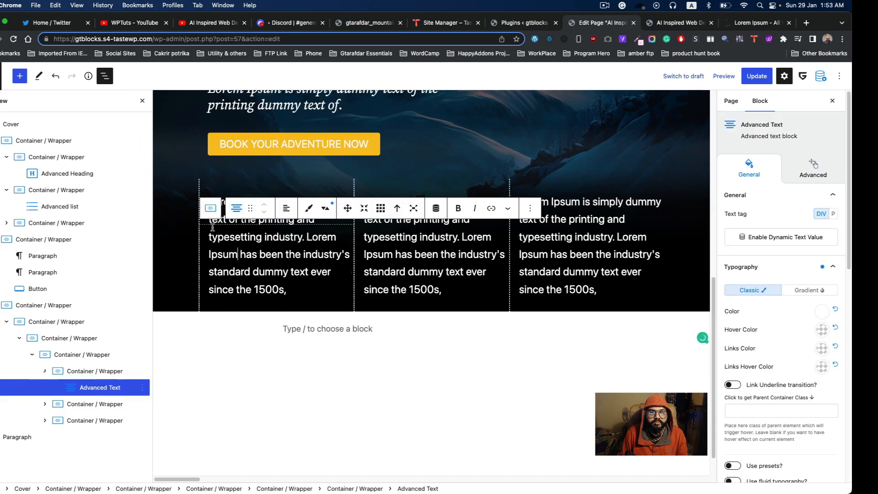
{"action": "left_click", "coordinate": [80, 372]}
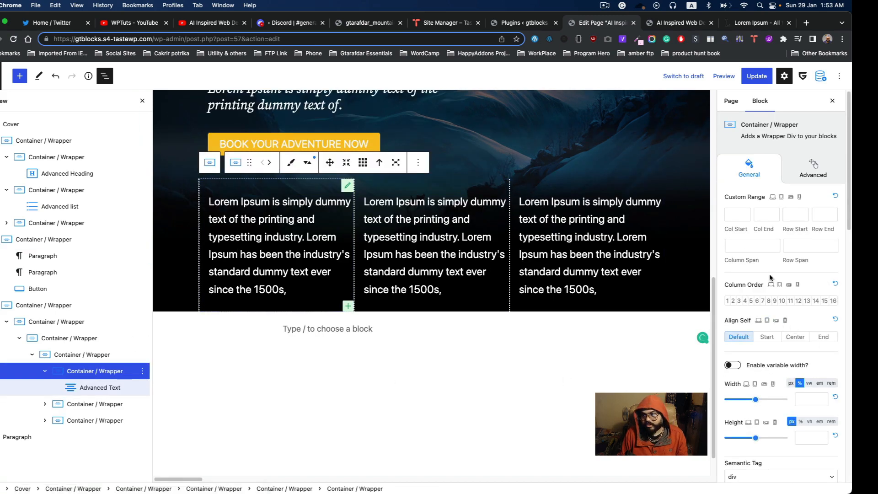
{"action": "scroll", "coordinate": [777, 302], "scroll_direction": "down", "scroll_amount": 5}
{"action": "scroll", "coordinate": [777, 328], "scroll_direction": "down", "scroll_amount": 10}
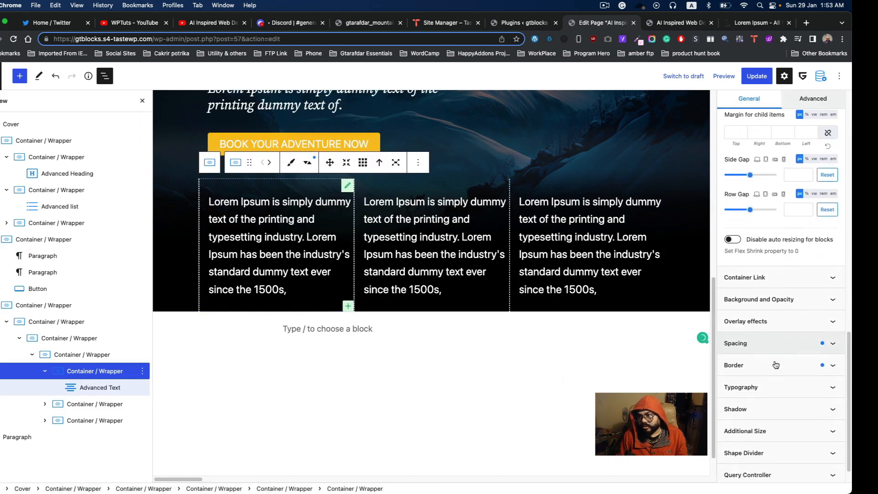
{"action": "left_click", "coordinate": [798, 343]}
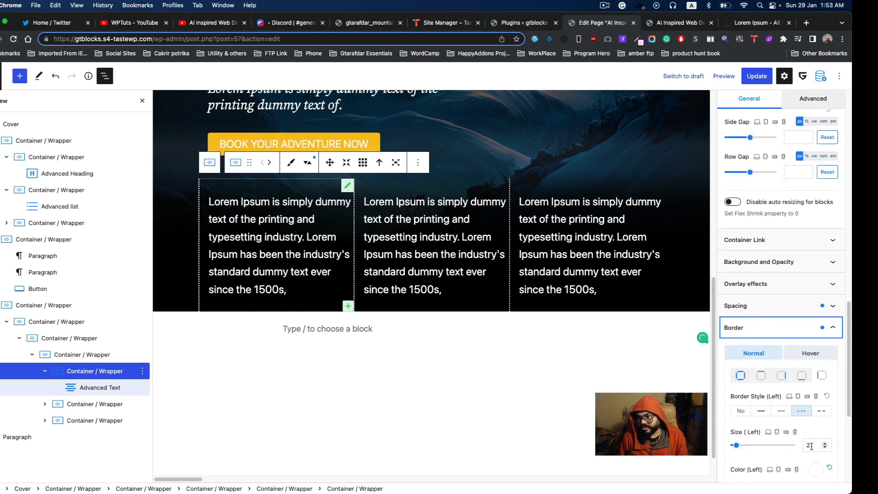
{"action": "scroll", "coordinate": [800, 319], "scroll_direction": "down", "scroll_amount": 4}
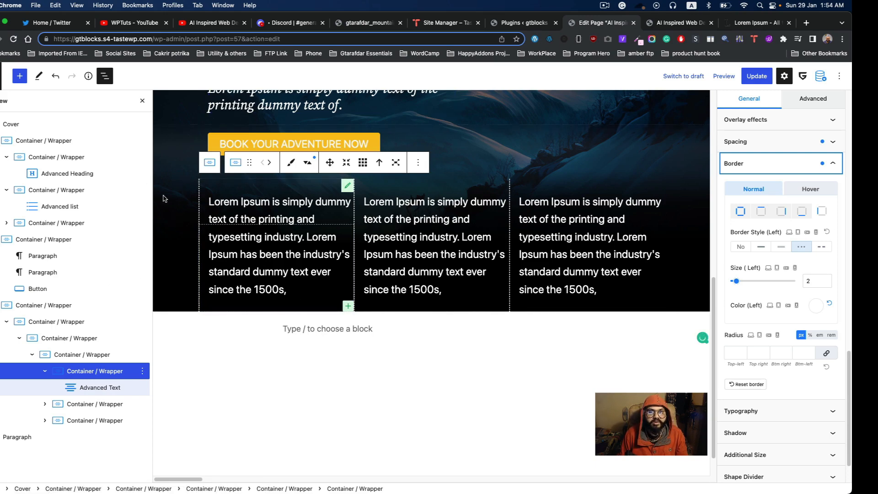
Select the outer container around the three text columns and open its Background and Opacity settings to view the gradient
{"action": "left_click", "coordinate": [188, 146]}
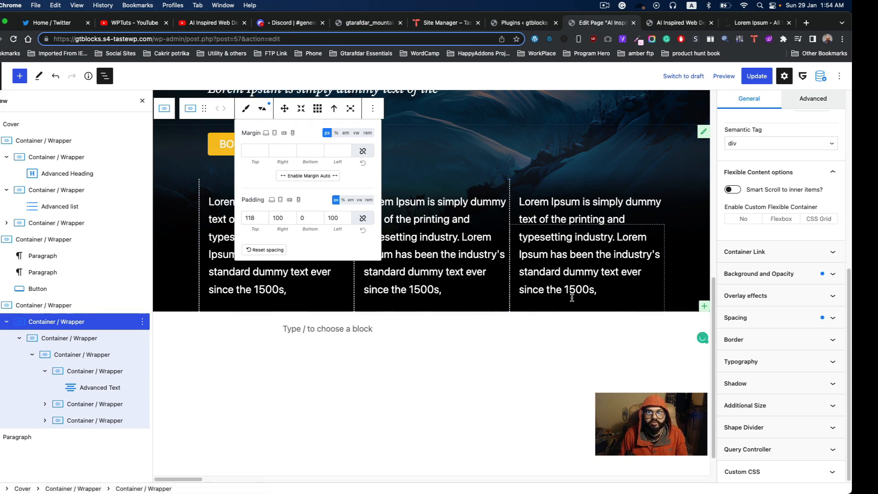
{"action": "scroll", "coordinate": [565, 251], "scroll_direction": "up", "scroll_amount": 1}
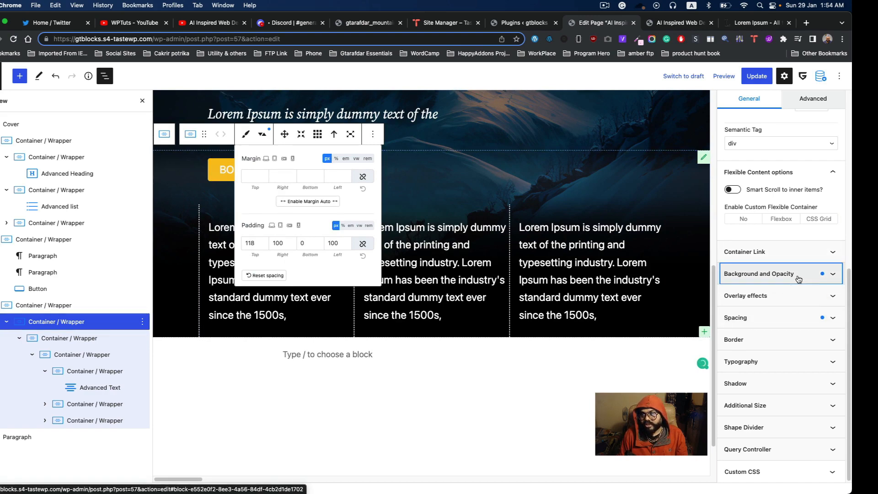
{"action": "left_click", "coordinate": [774, 273]}
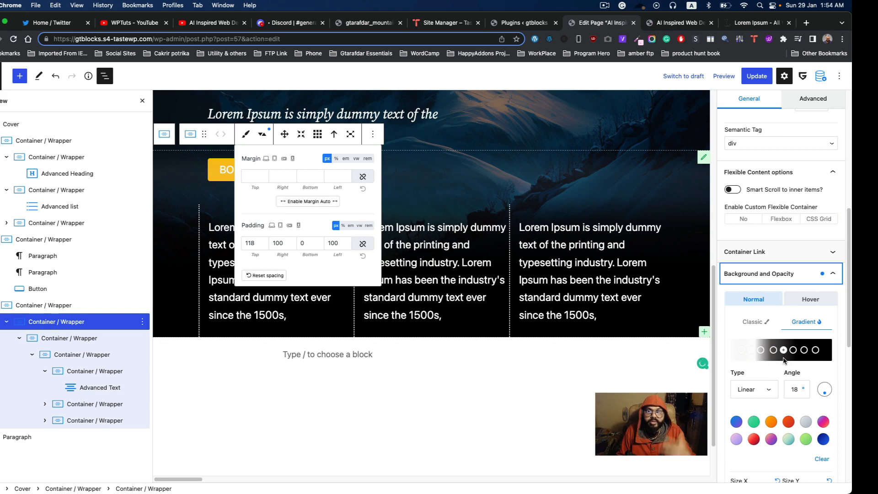
Check the third column's text block and the outer container around the columns, then view the page back up to its title
{"action": "left_click", "coordinate": [650, 238]}
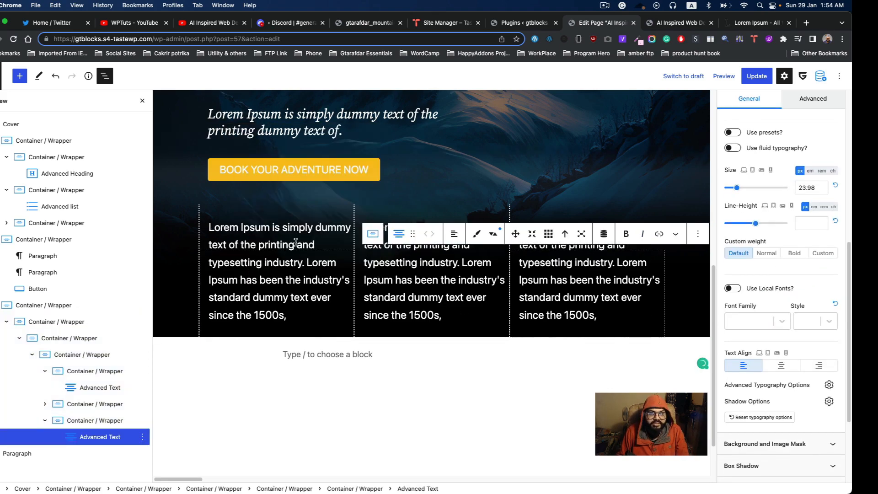
{"action": "left_click", "coordinate": [602, 192]}
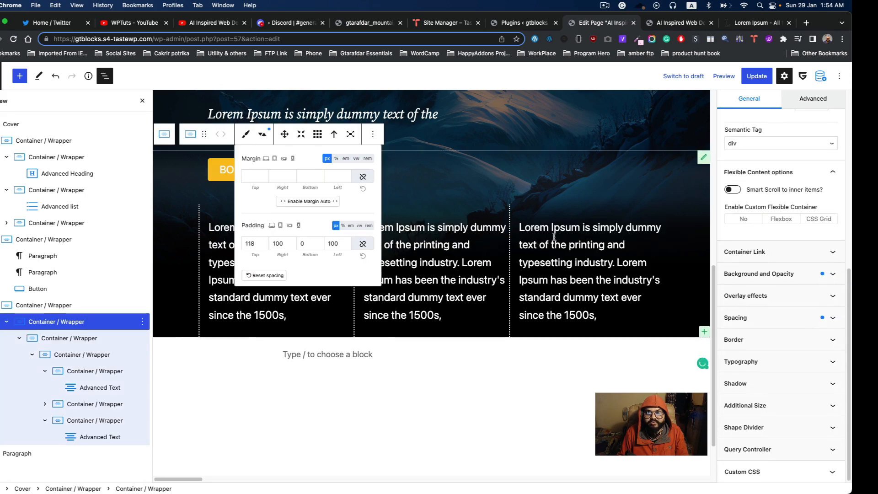
{"action": "left_click", "coordinate": [556, 369]}
{"action": "scroll", "coordinate": [486, 293], "scroll_direction": "up", "scroll_amount": 5}
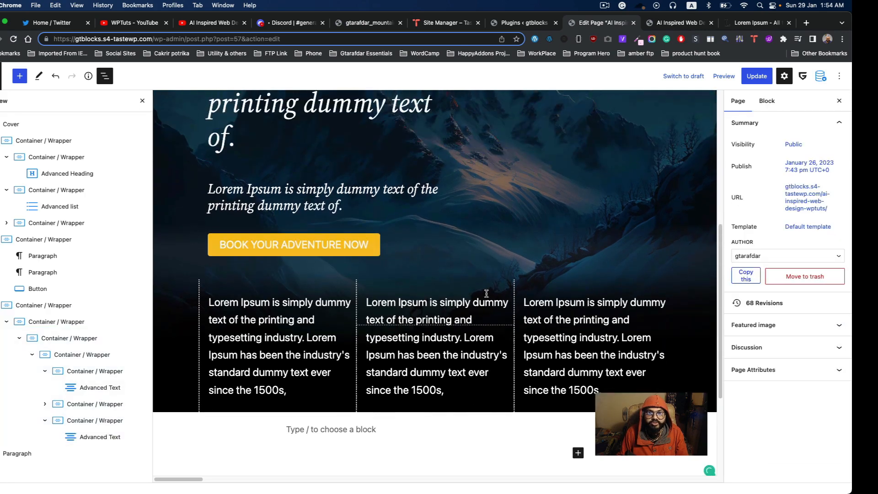
{"action": "scroll", "coordinate": [485, 294], "scroll_direction": "up", "scroll_amount": 5}
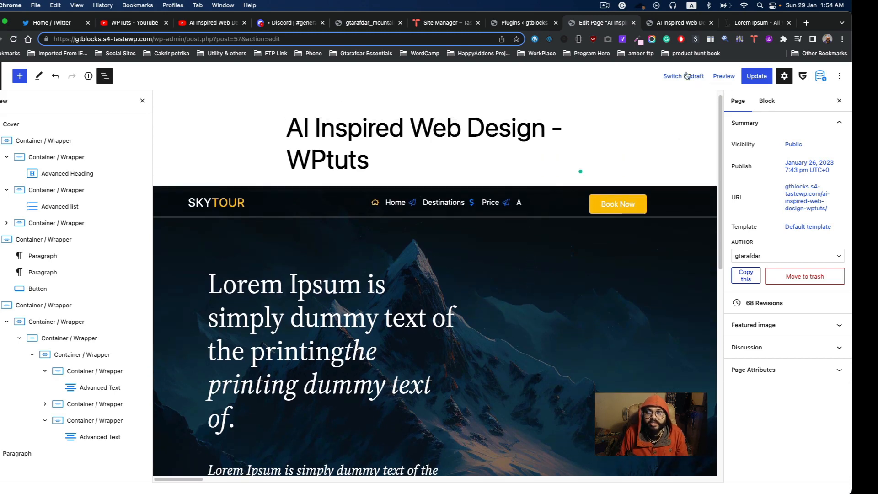
Switch to the published page and examine it from the header down to the three text columns
{"action": "left_click", "coordinate": [676, 23]}
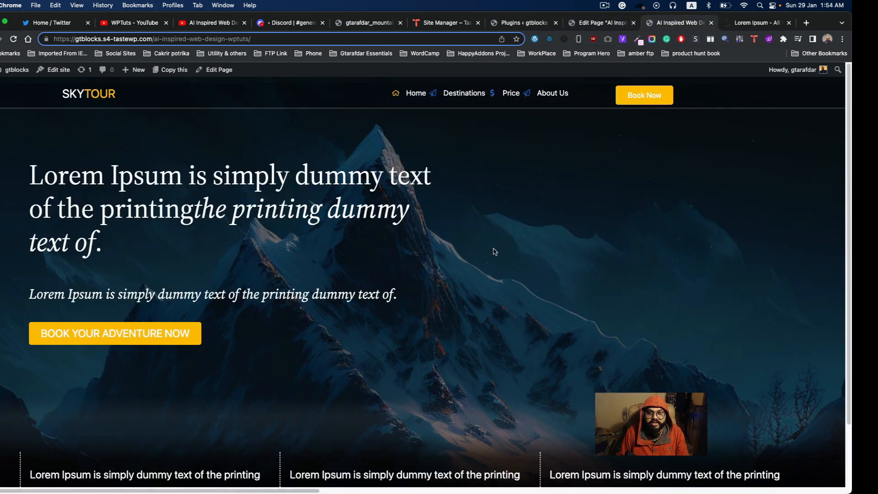
{"action": "scroll", "coordinate": [494, 251], "scroll_direction": "down", "scroll_amount": 3}
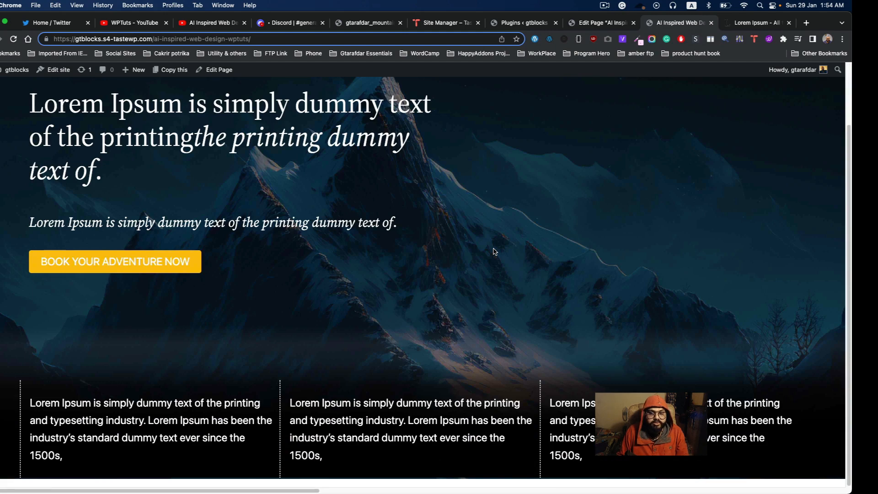
{"action": "scroll", "coordinate": [494, 251], "scroll_direction": "up", "scroll_amount": 3}
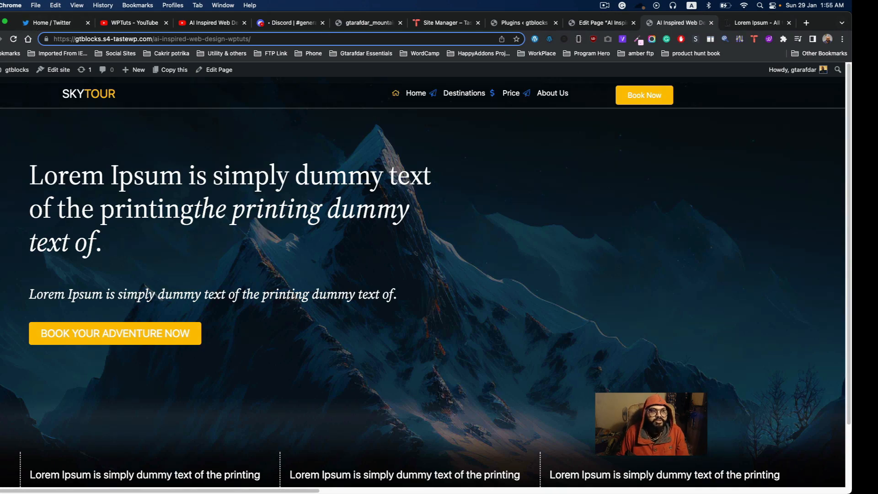
Arrange the two browser windows on the desktop so the reference YouTube video is in front of the published page's separate window
{"action": "left_click_drag", "start_coordinate": [0, 11], "coordinate": [254, 70]}
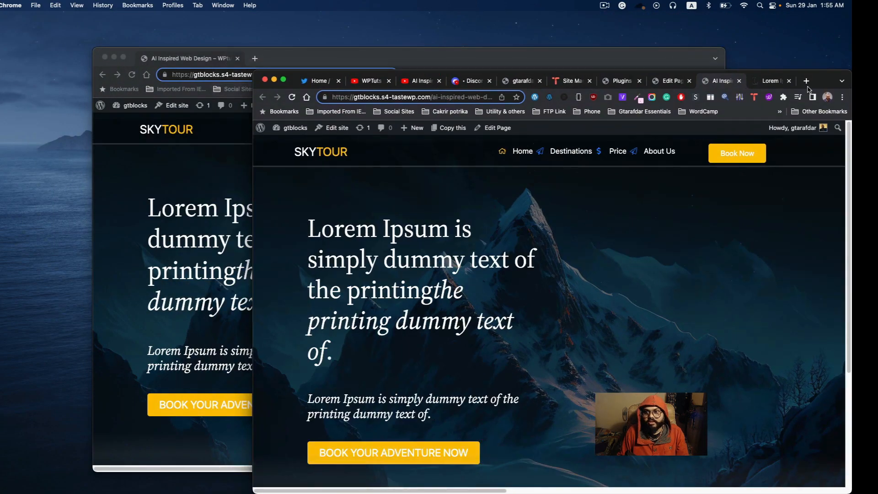
{"action": "left_click_drag", "start_coordinate": [823, 80], "coordinate": [851, 61]}
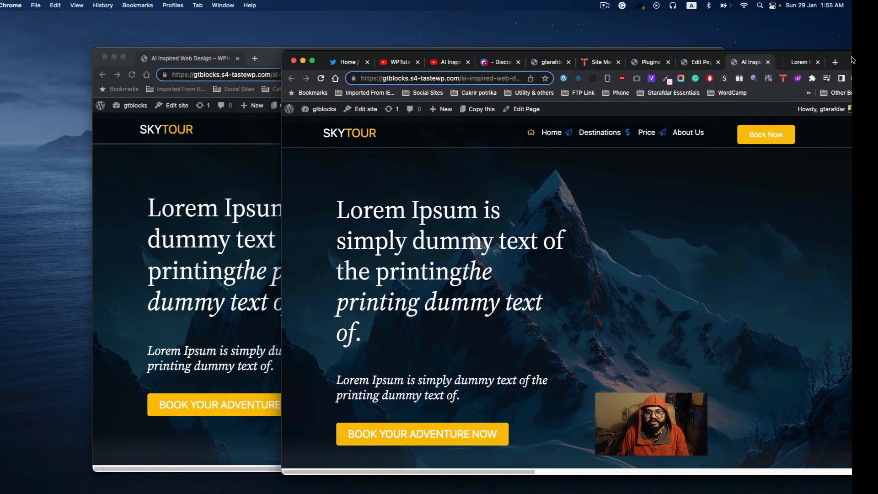
{"action": "left_click", "coordinate": [270, 62]}
{"action": "left_click_drag", "start_coordinate": [271, 61], "coordinate": [475, 114]}
{"action": "left_click", "coordinate": [439, 64]}
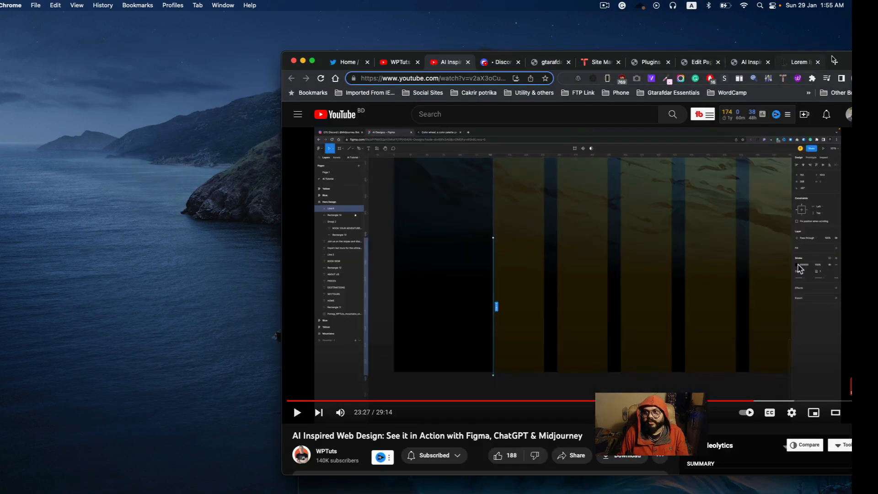
{"action": "left_click_drag", "start_coordinate": [841, 61], "coordinate": [660, 20]}
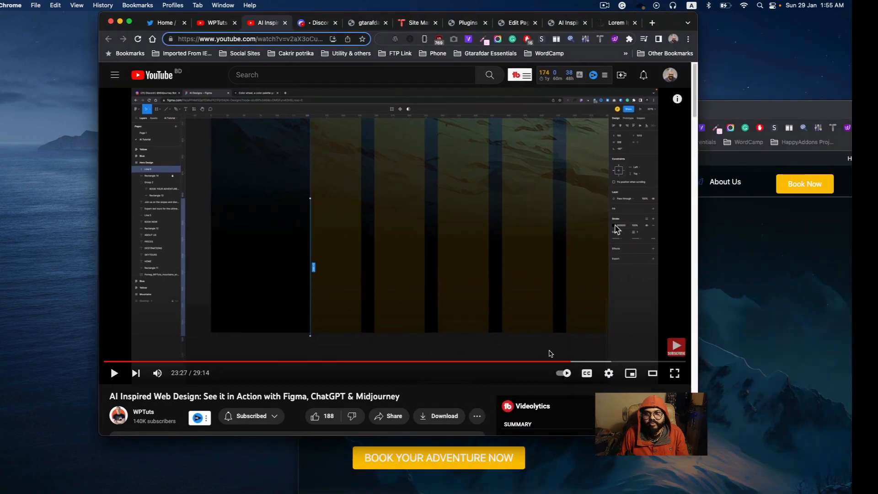
Skip through the reference video to 27:20 to view the finished Figma hero design with its three text columns
{"action": "left_click_drag", "start_coordinate": [552, 363], "coordinate": [624, 363]}
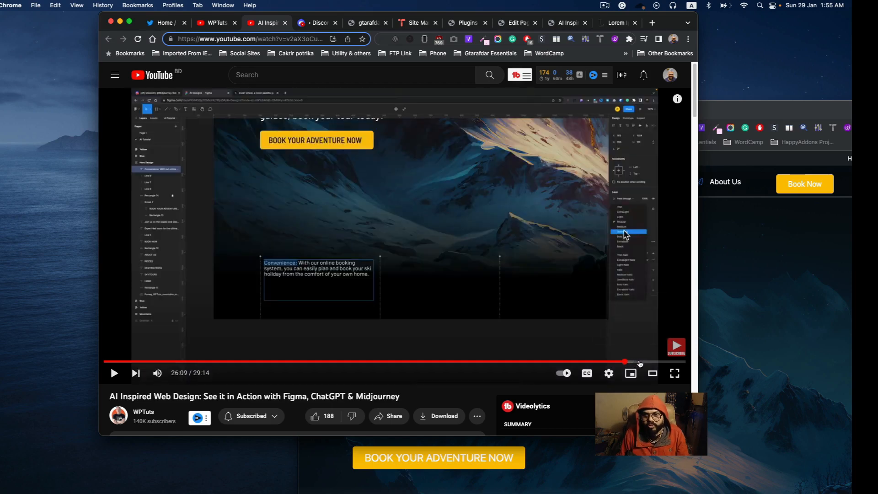
{"action": "left_click", "coordinate": [640, 363]}
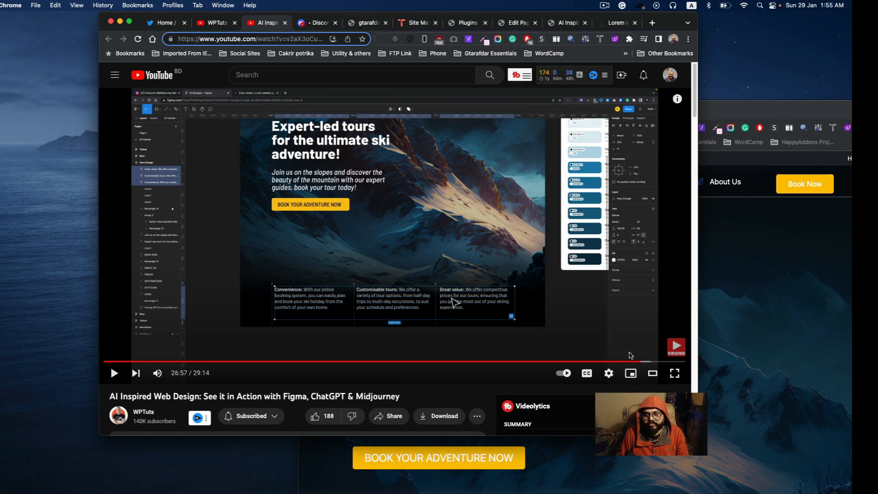
{"action": "left_click", "coordinate": [648, 363]}
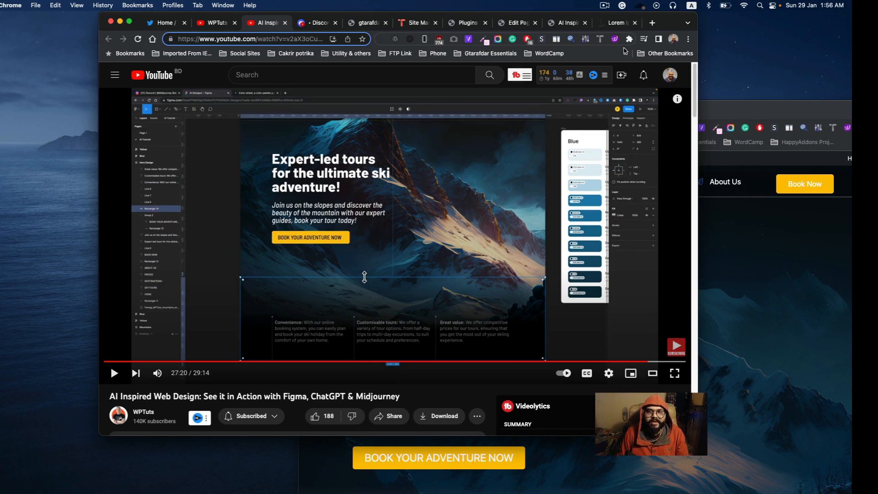
{"action": "left_click", "coordinate": [605, 6]}
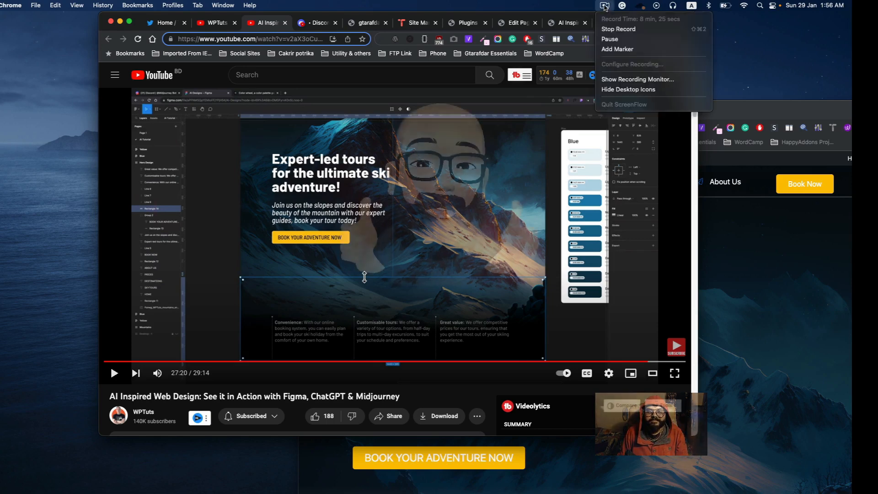
{"action": "left_click", "coordinate": [618, 30]}
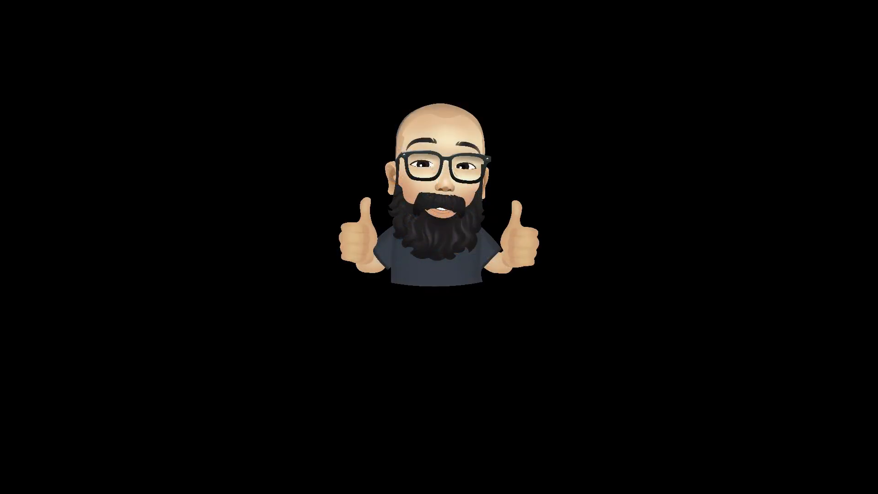